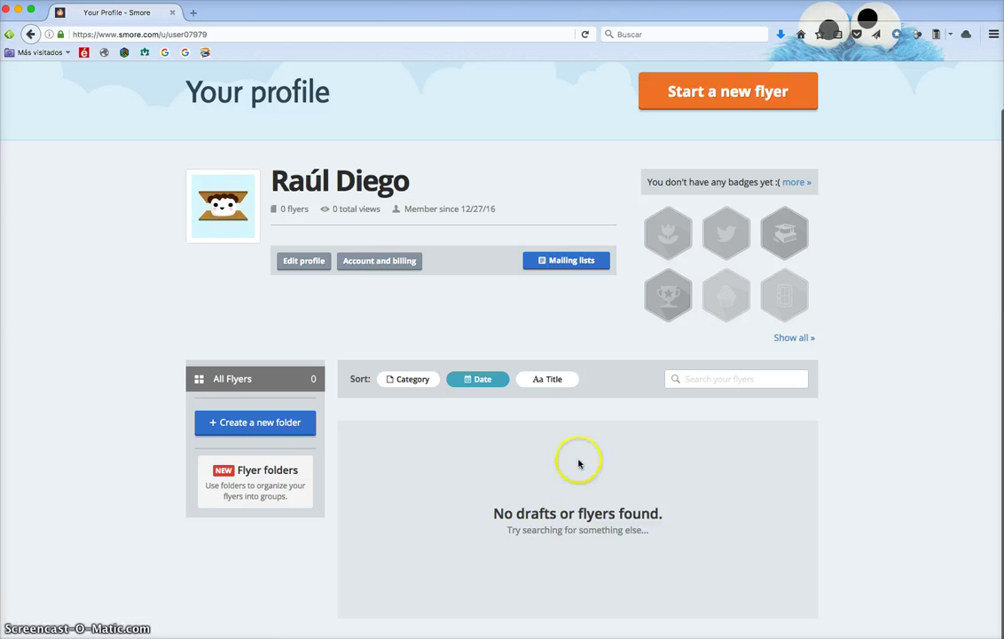
click(548, 444)
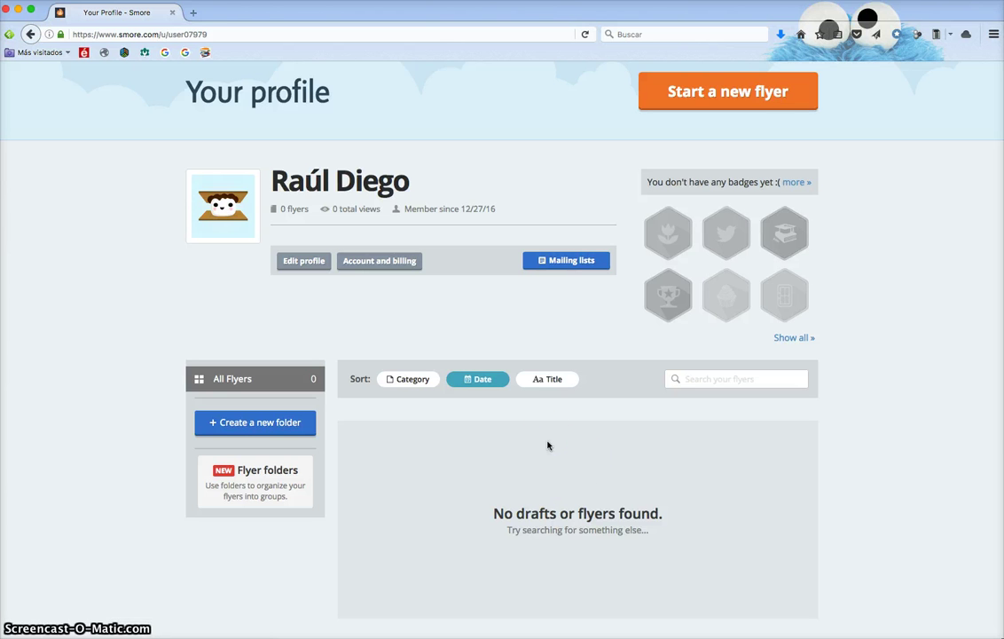
click(520, 440)
click(263, 424)
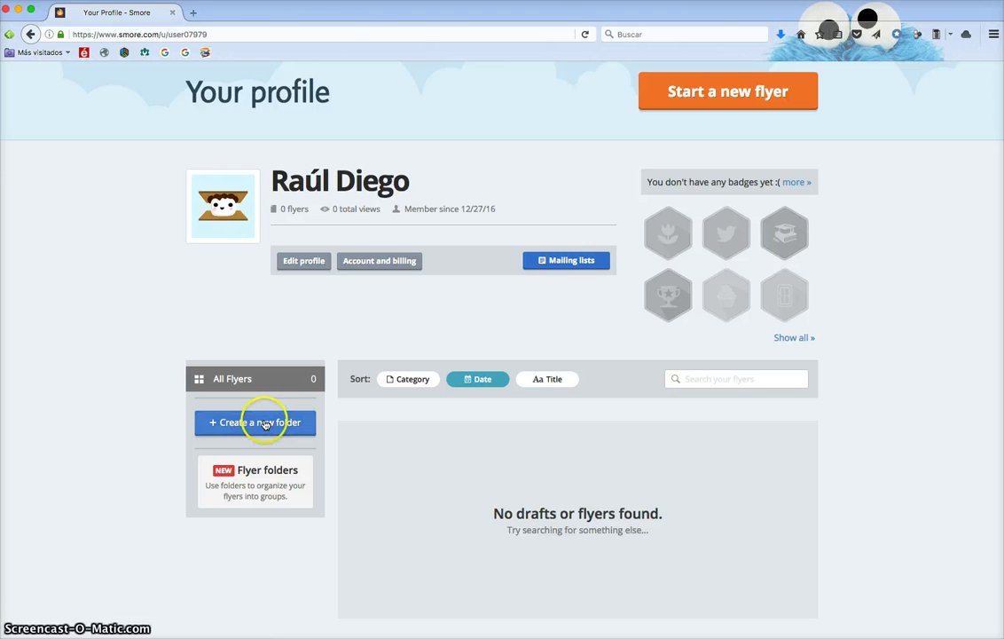
click(226, 205)
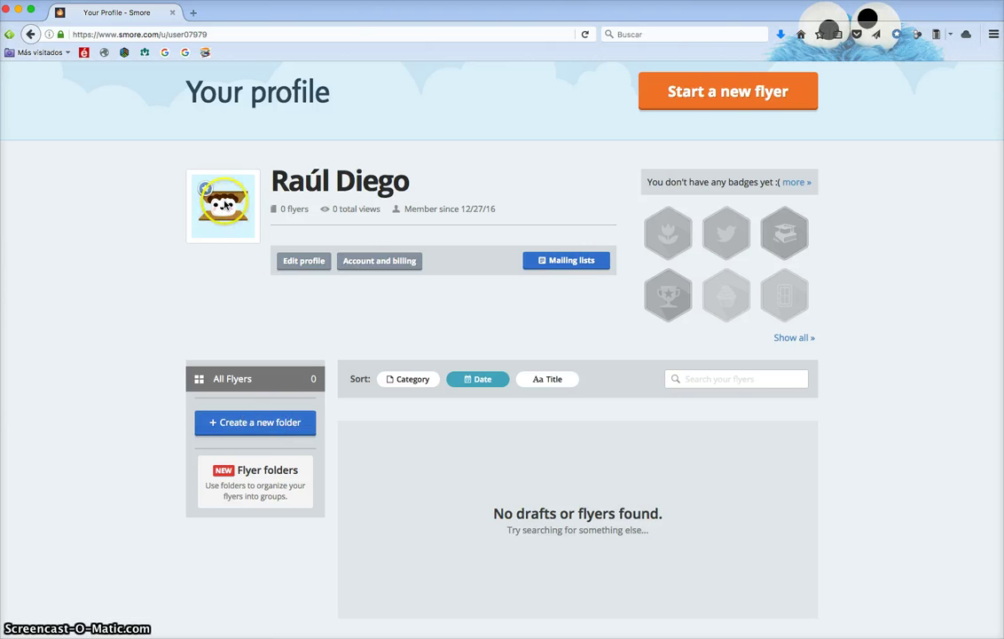
click(179, 202)
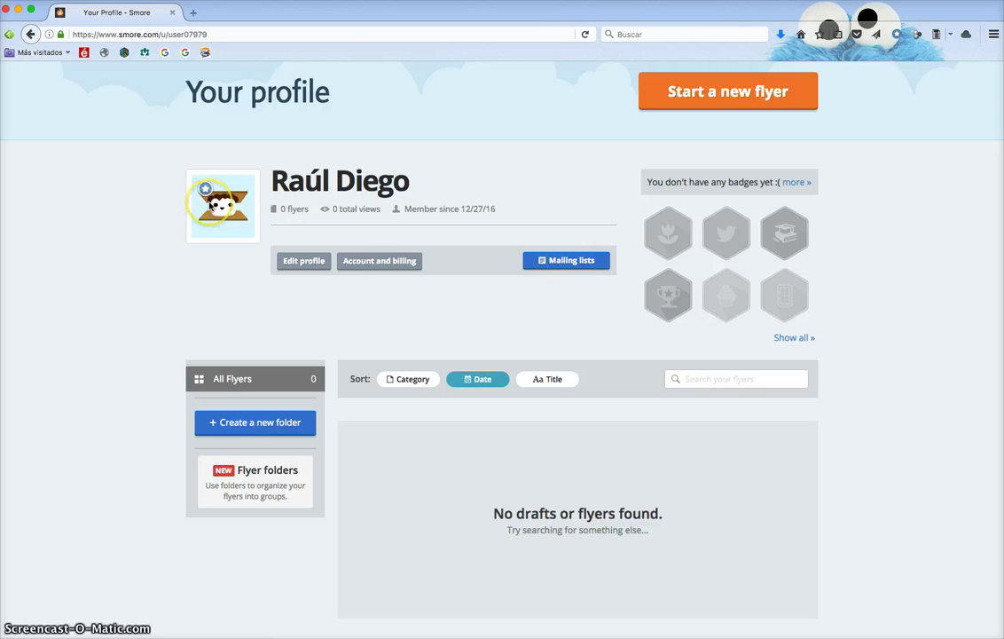
click(210, 205)
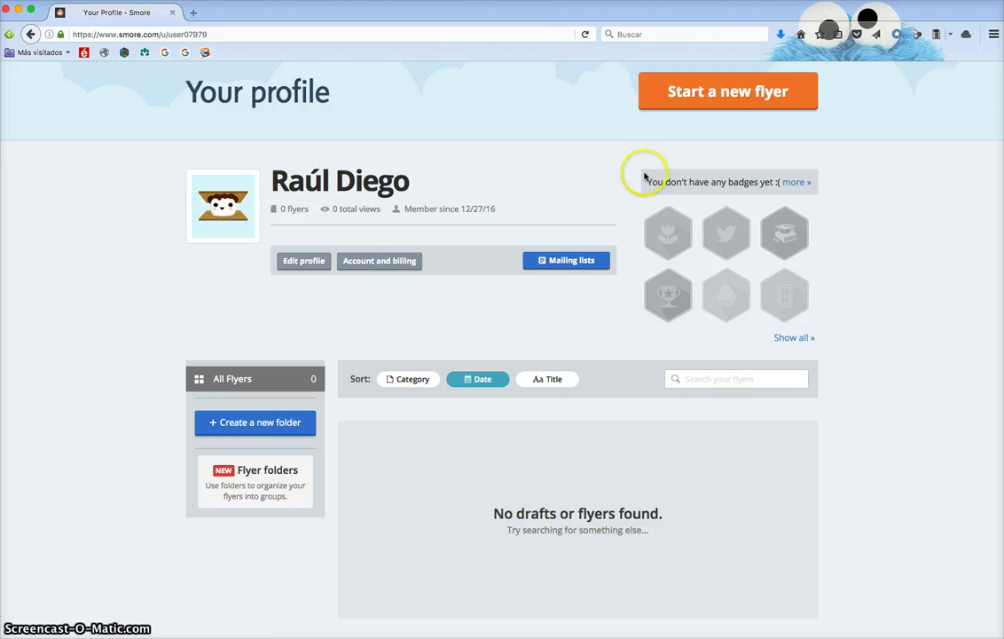
Start a new flyer from the Class template.
click(723, 96)
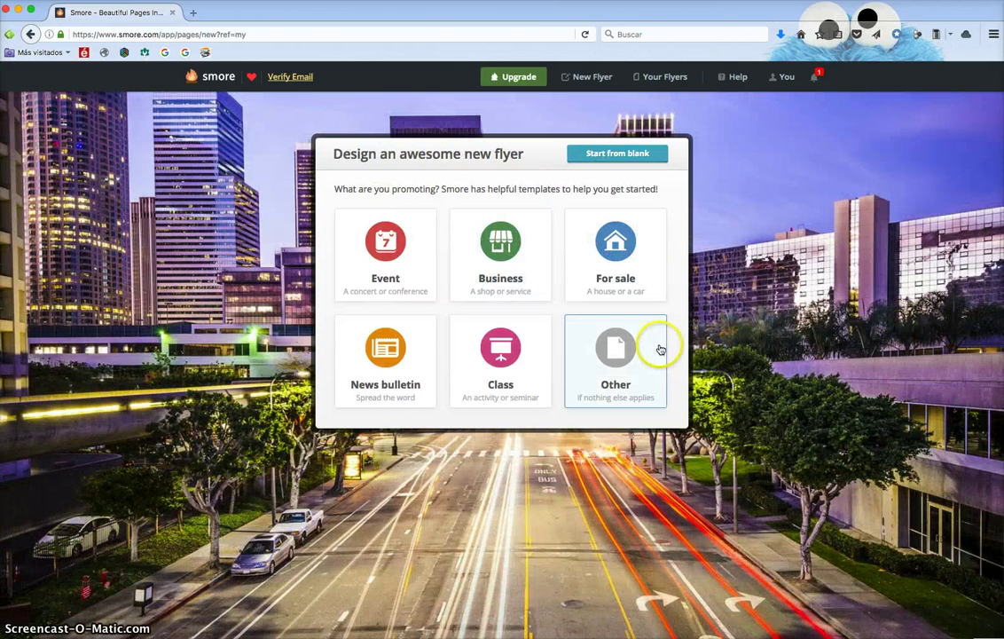
click(394, 354)
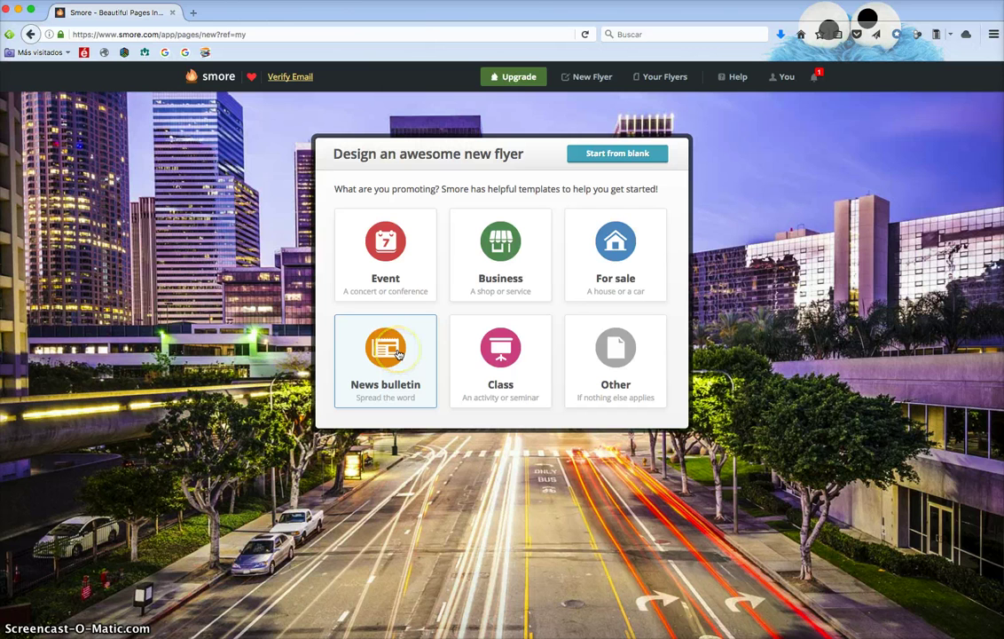
click(499, 348)
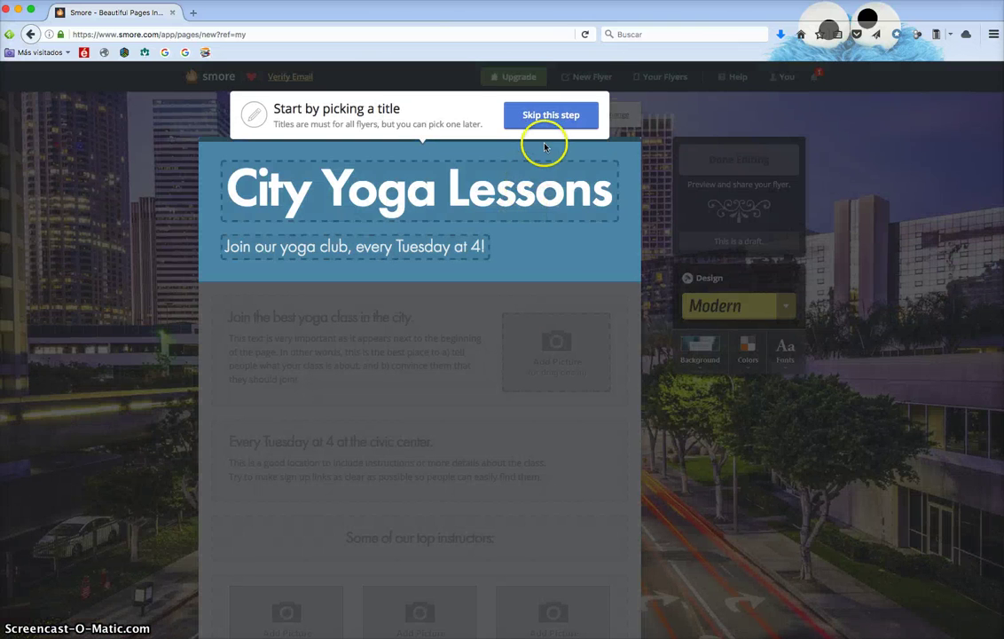
Set the flyer's title to "Diario de aprendizaje curso Web 2.0" and enter the author's full name as the subtitle.
click(477, 184)
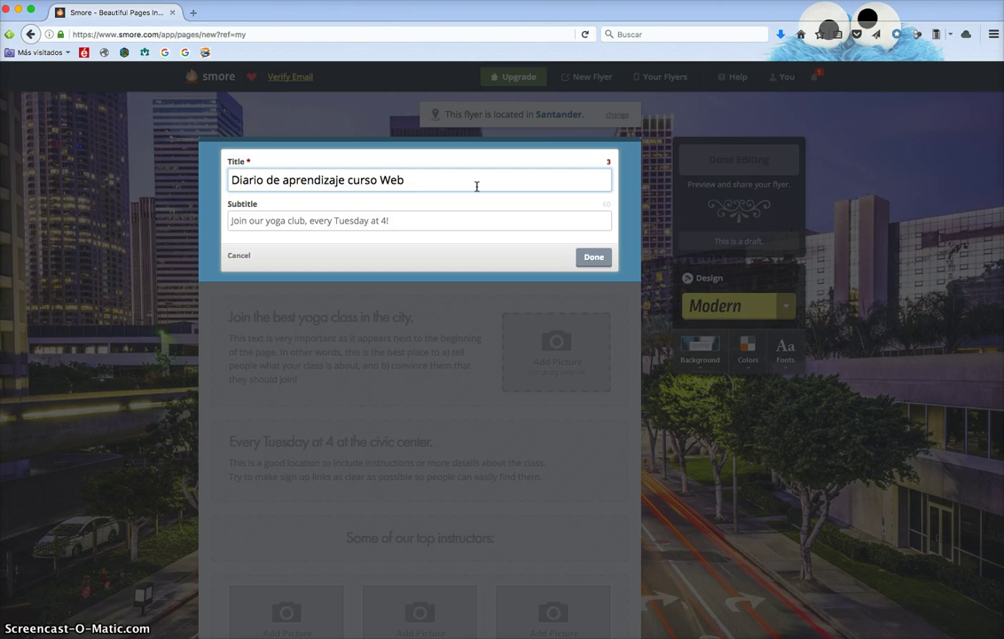
text(e)
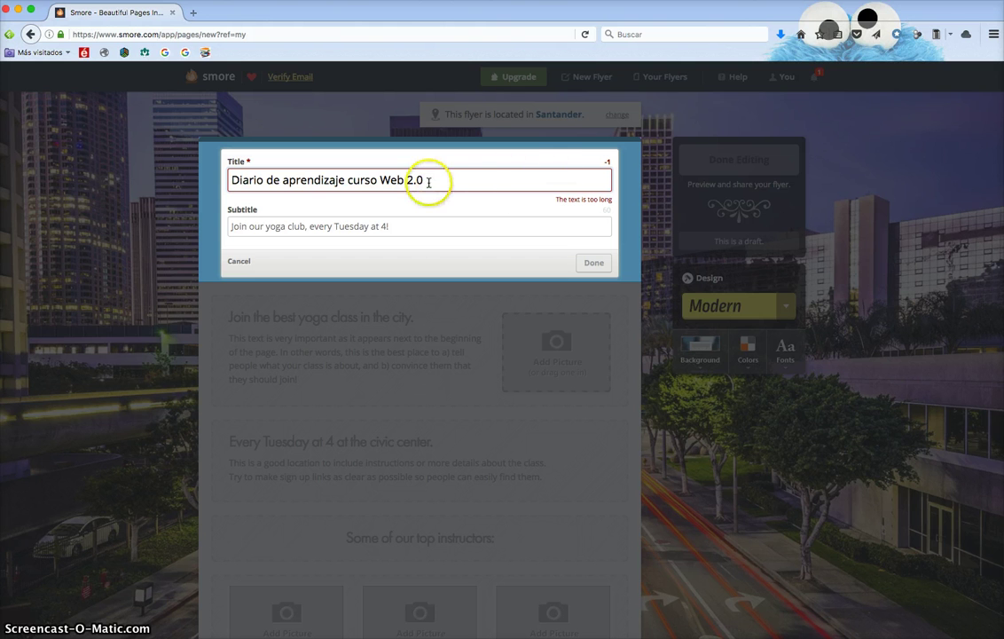
key(BackSpace)
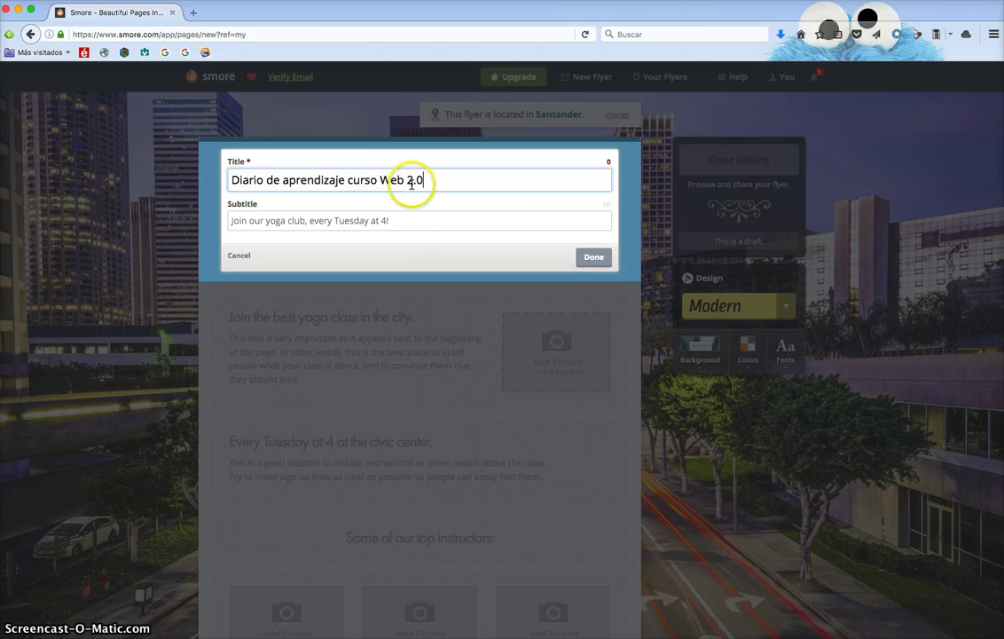
click(286, 221)
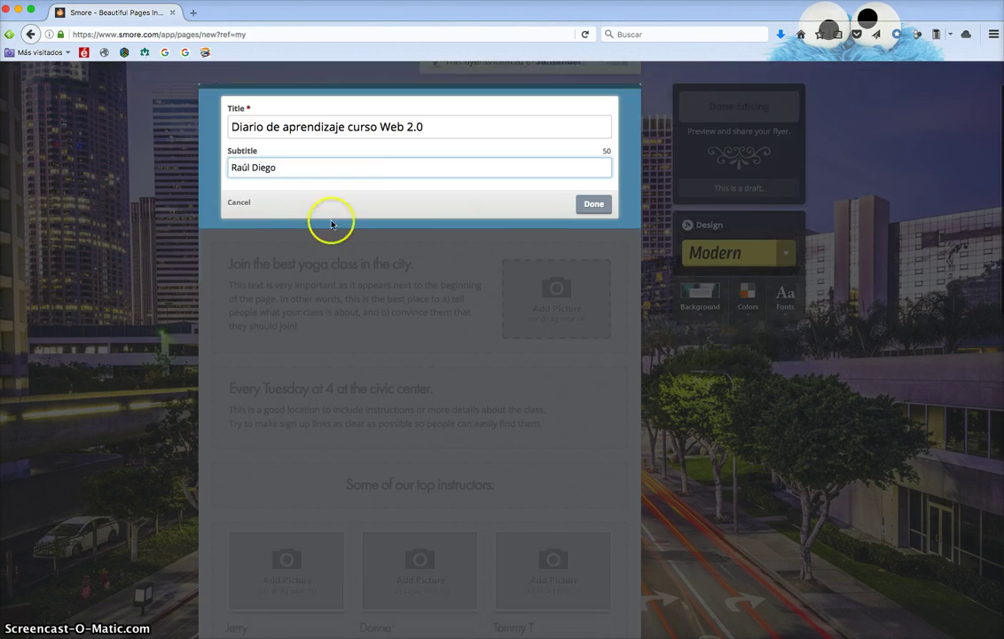
scroll(532, 168, down, 4)
scroll(595, 134, up, 3)
click(594, 197)
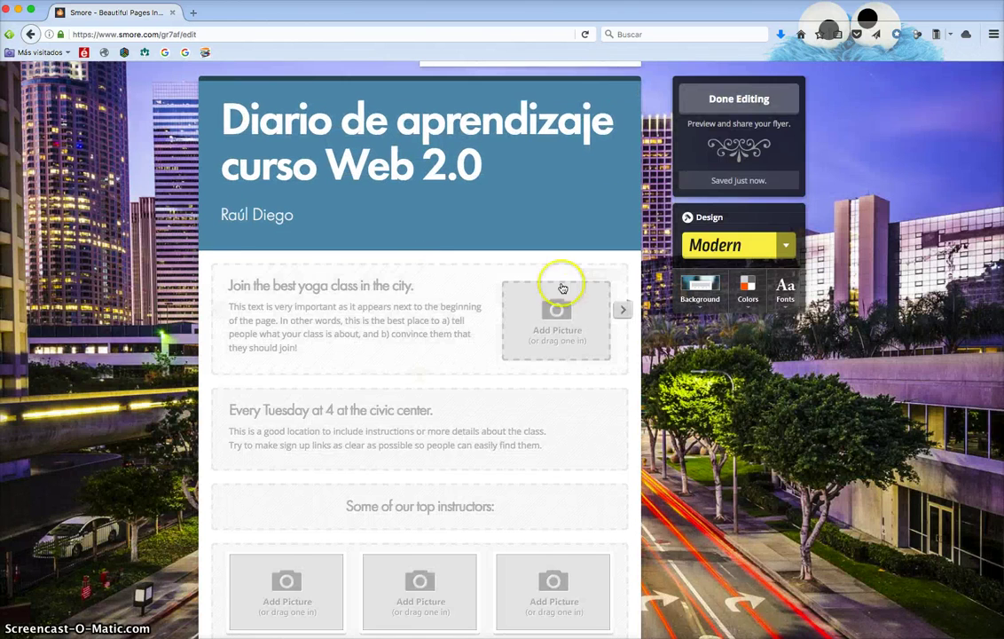
Remove all the template's placeholder blocks below the flyer's header, from the yoga class text through the YogaBuddies contact block.
scroll(561, 280, down, 10)
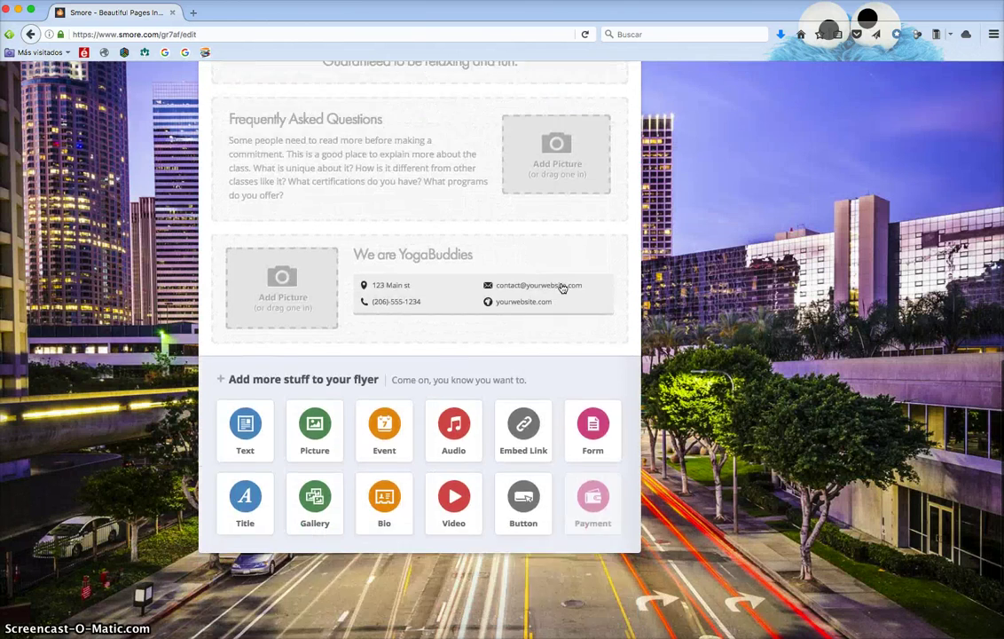
scroll(560, 286, up, 15)
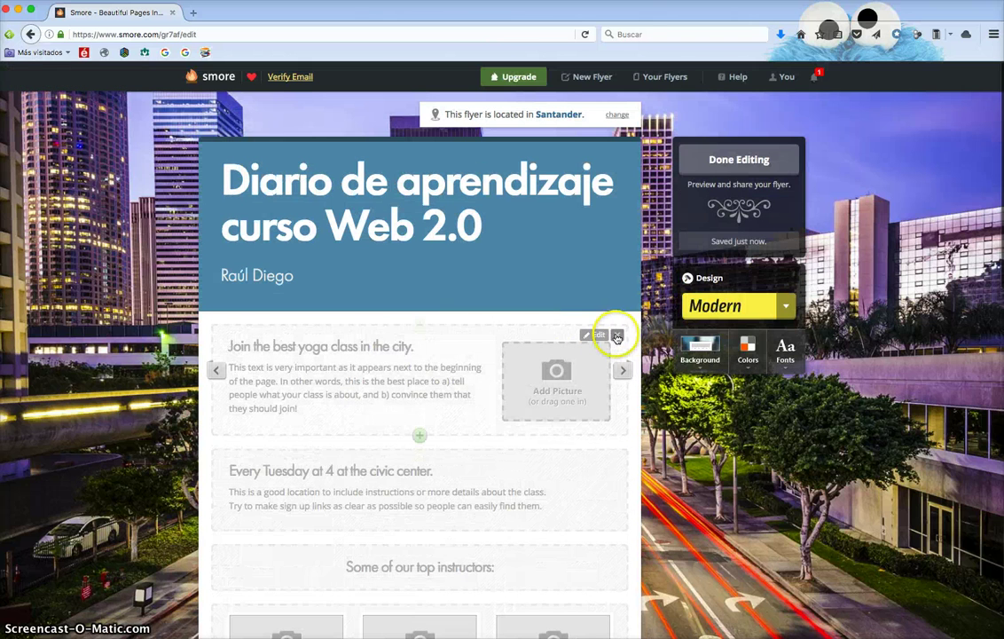
click(615, 334)
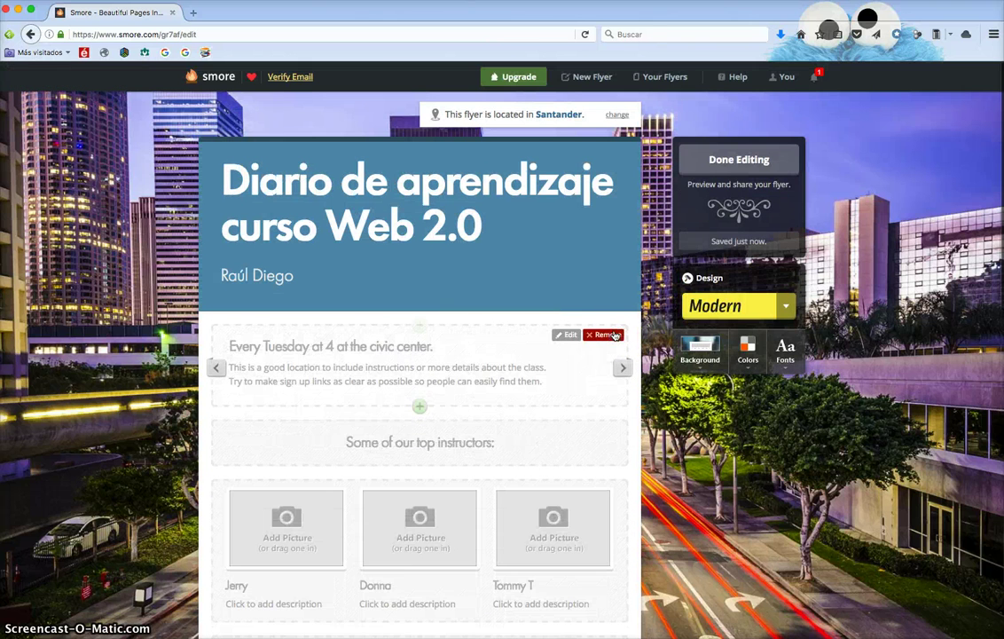
click(615, 334)
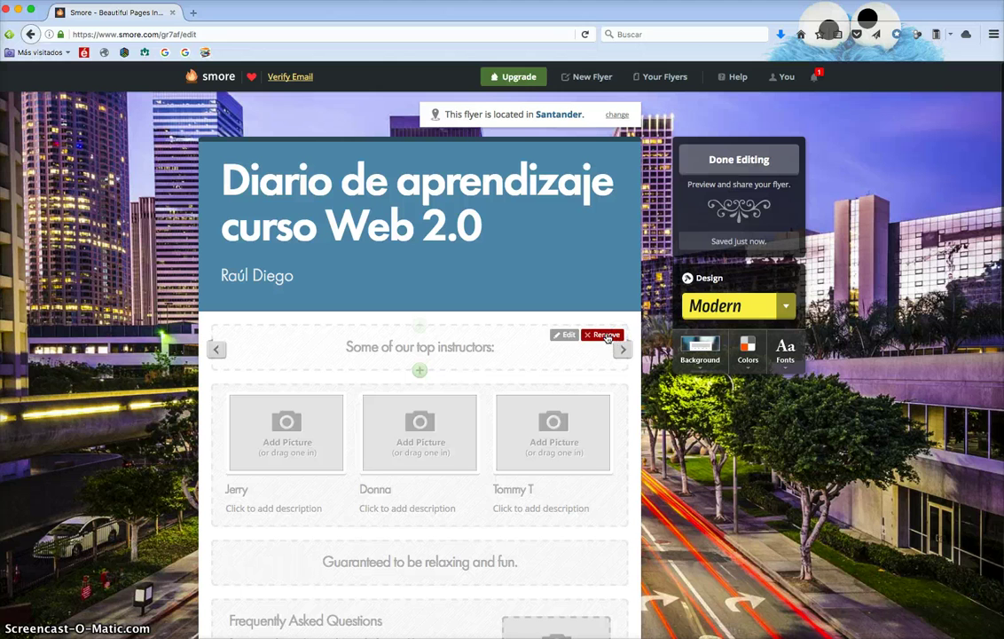
click(614, 337)
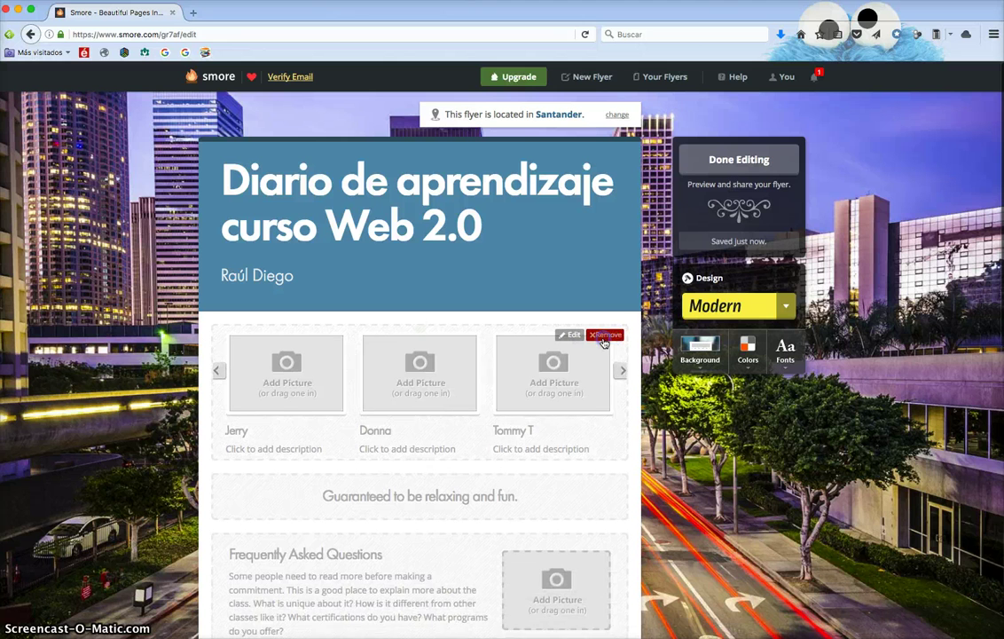
click(606, 337)
click(600, 337)
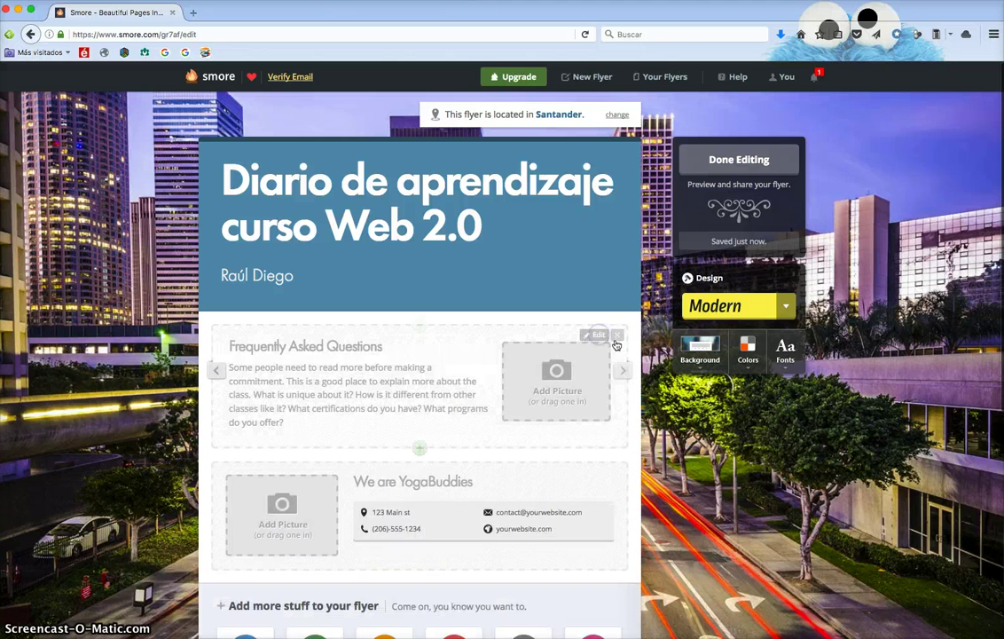
click(614, 337)
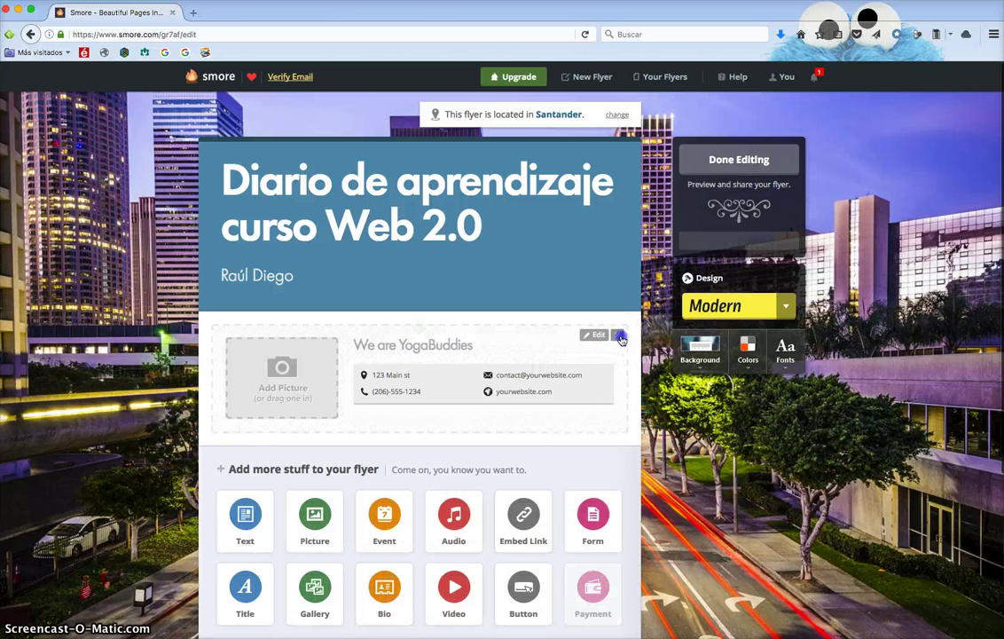
click(601, 336)
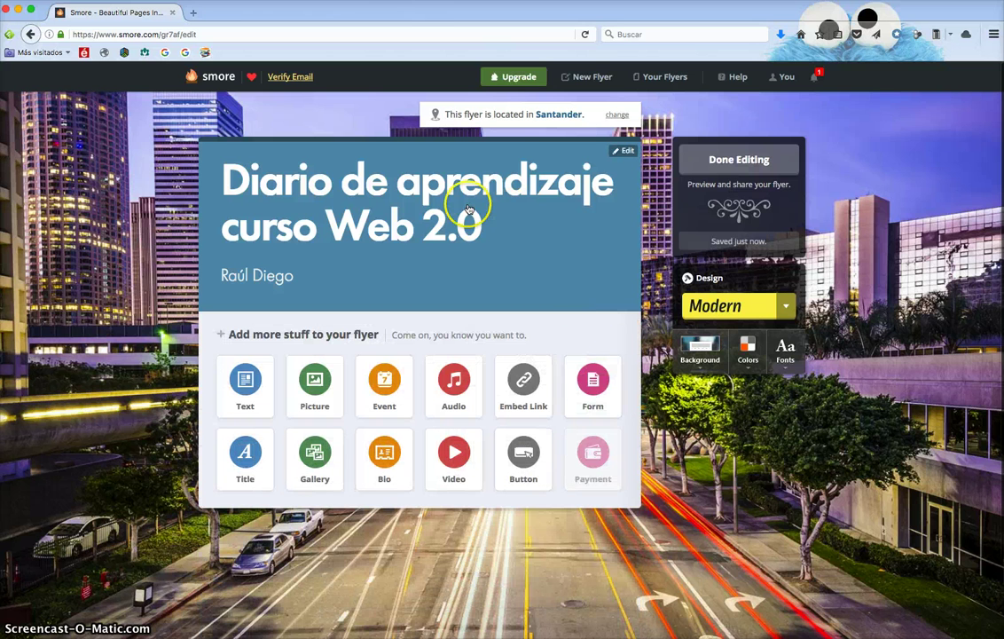
Apply the Handwritten design to the flyer with the green chalkboard background.
click(727, 309)
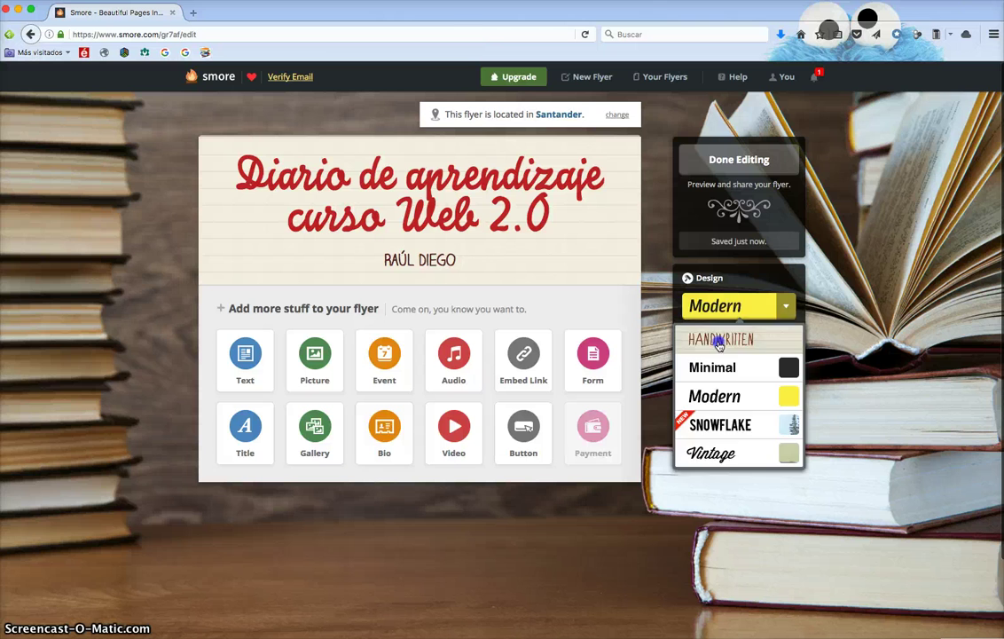
click(718, 341)
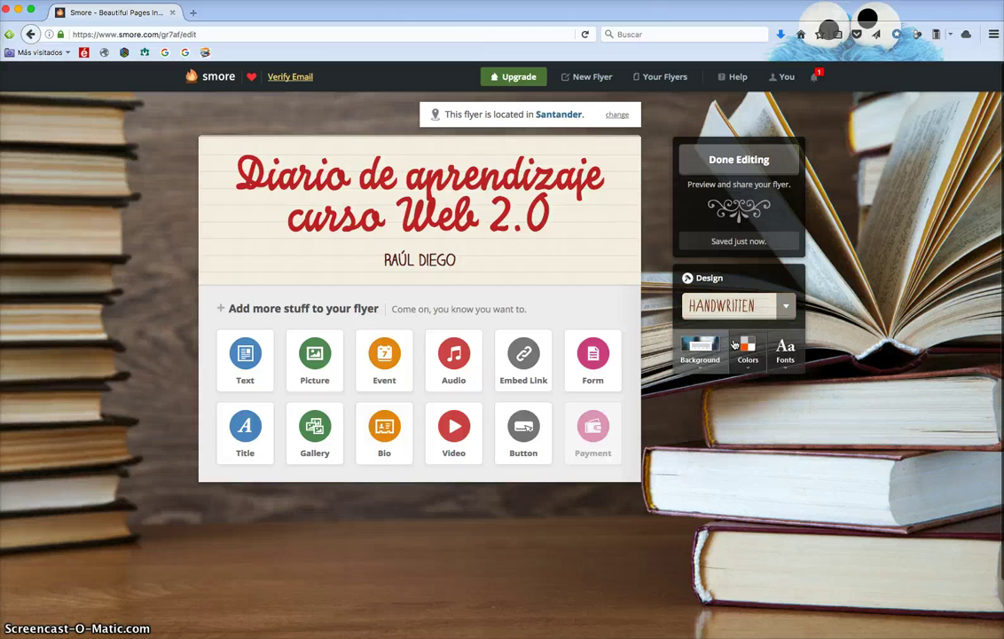
click(701, 350)
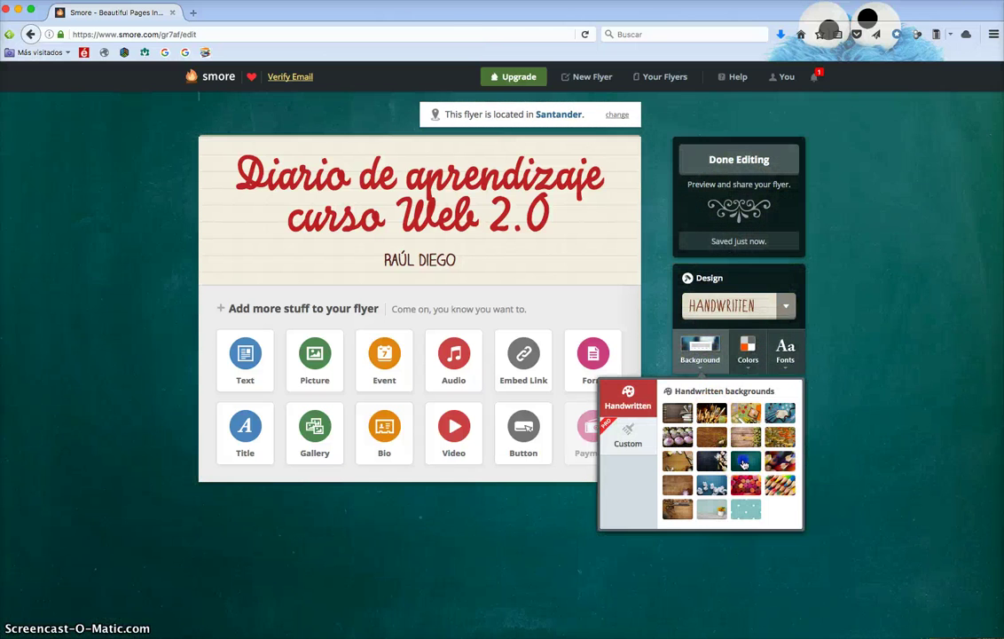
click(743, 463)
Set the flyer's colour to dark blue and its font to Oyster.
click(748, 350)
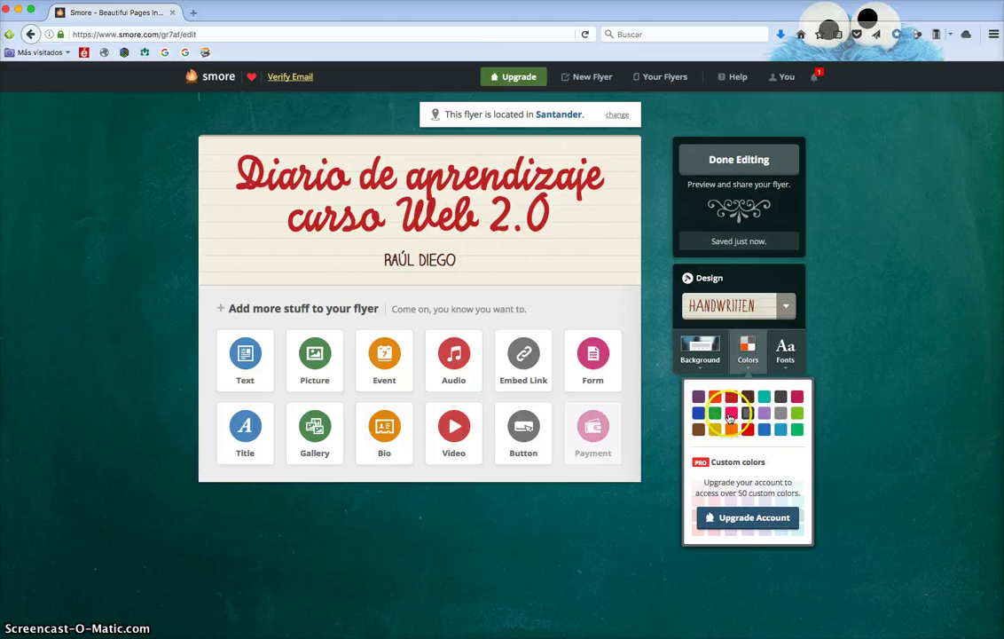
click(698, 413)
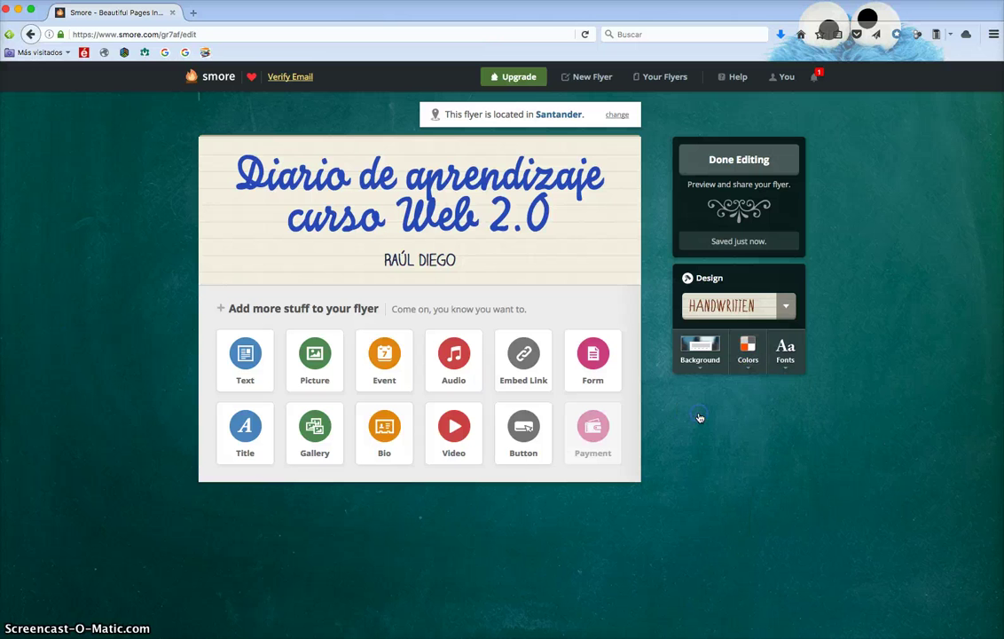
click(785, 350)
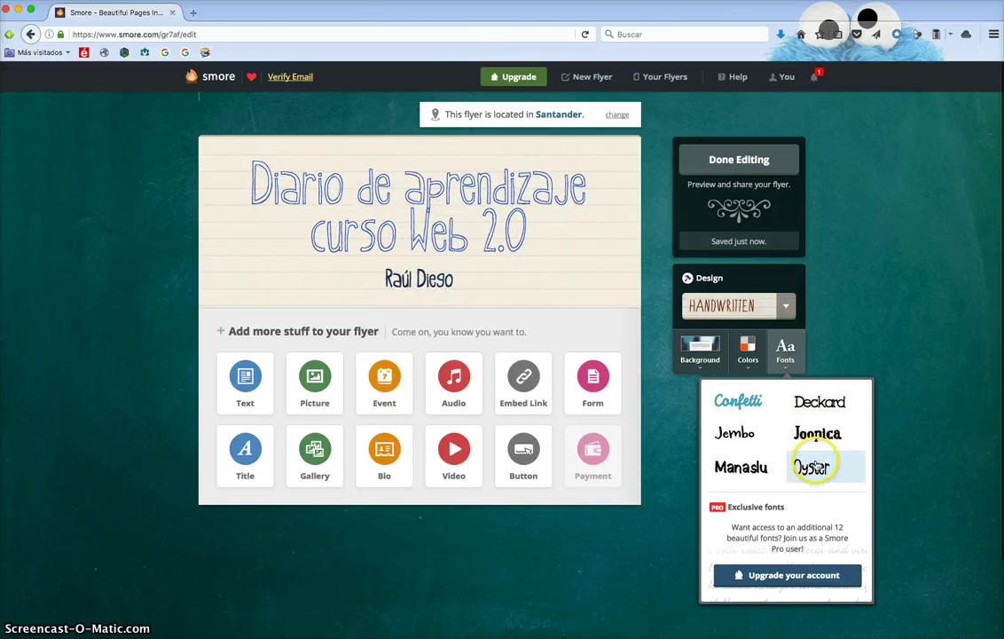
click(814, 467)
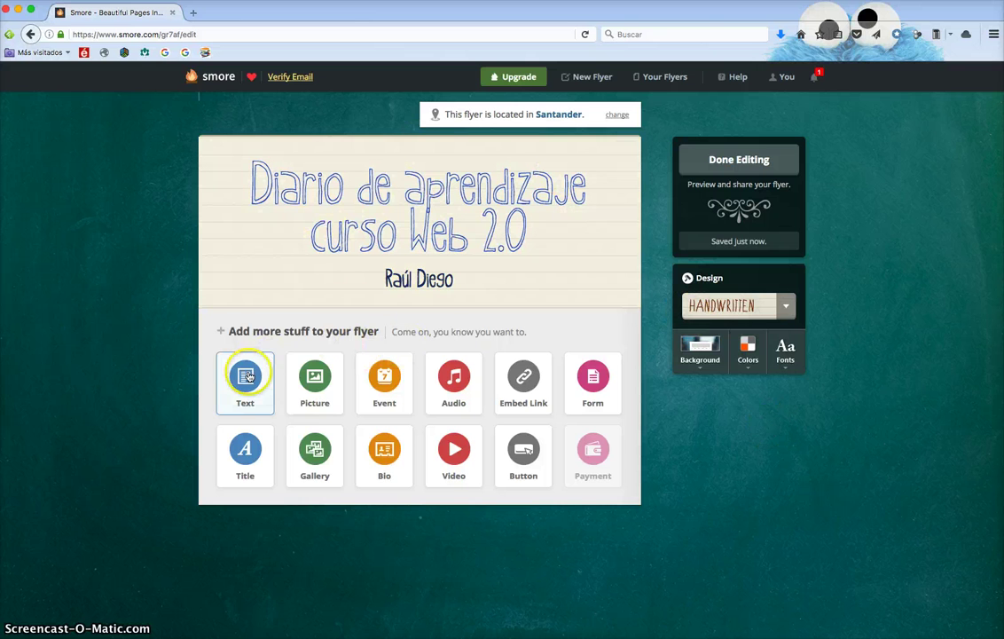
click(245, 450)
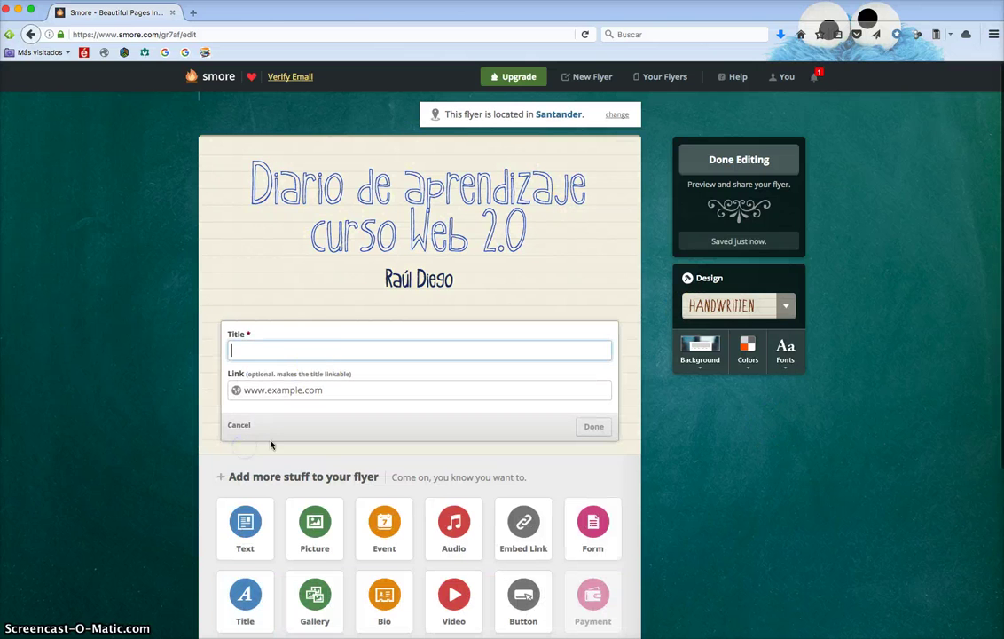
click(320, 346)
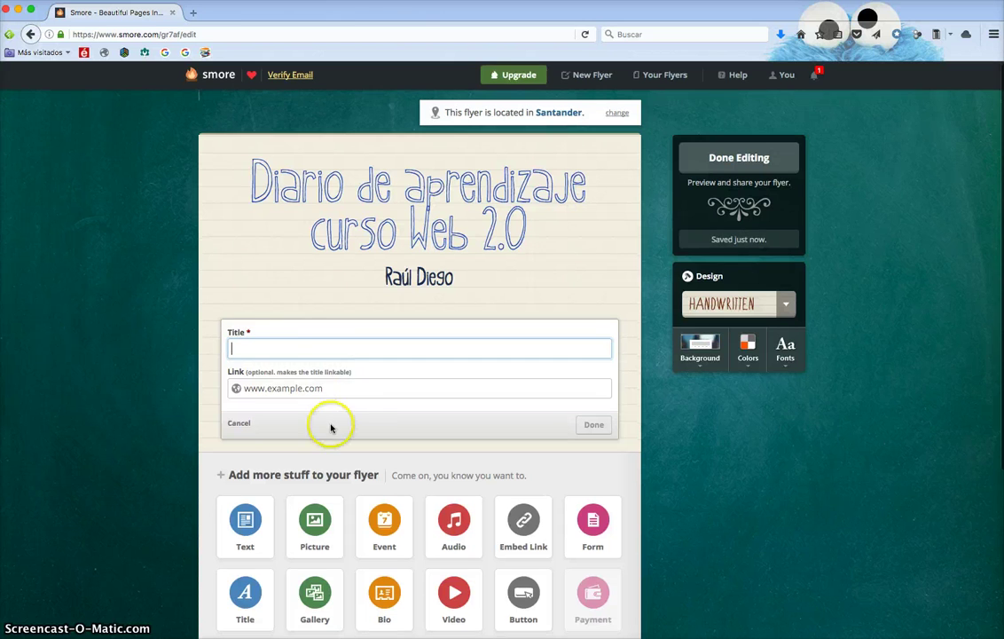
click(292, 390)
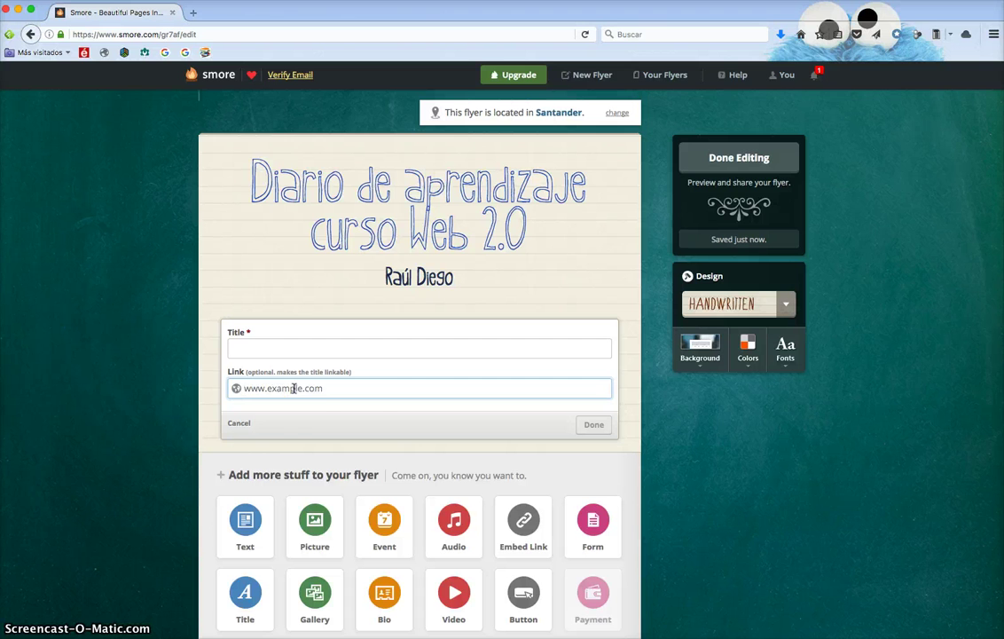
click(239, 423)
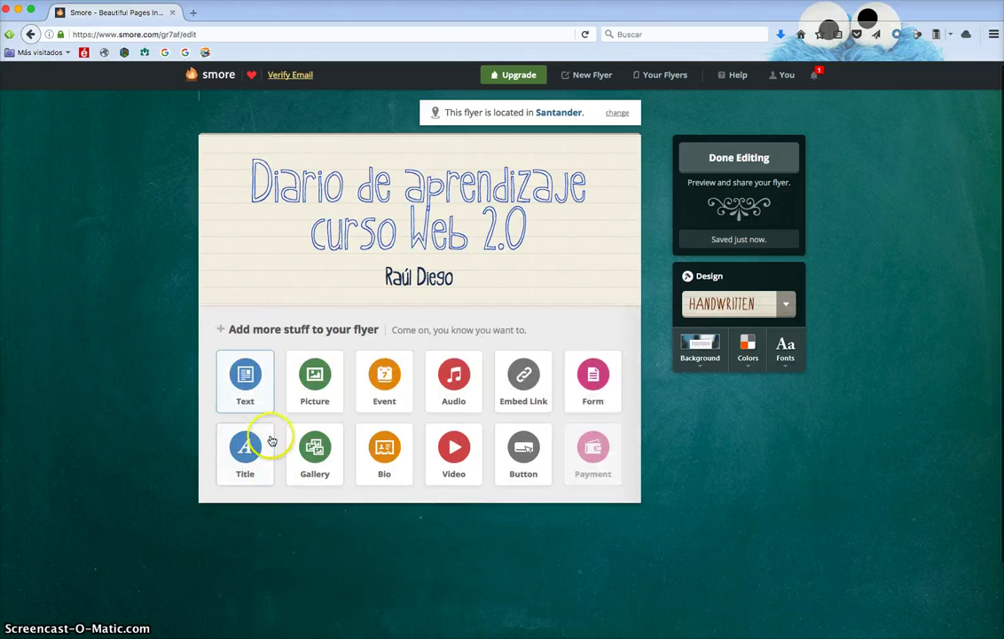
click(249, 376)
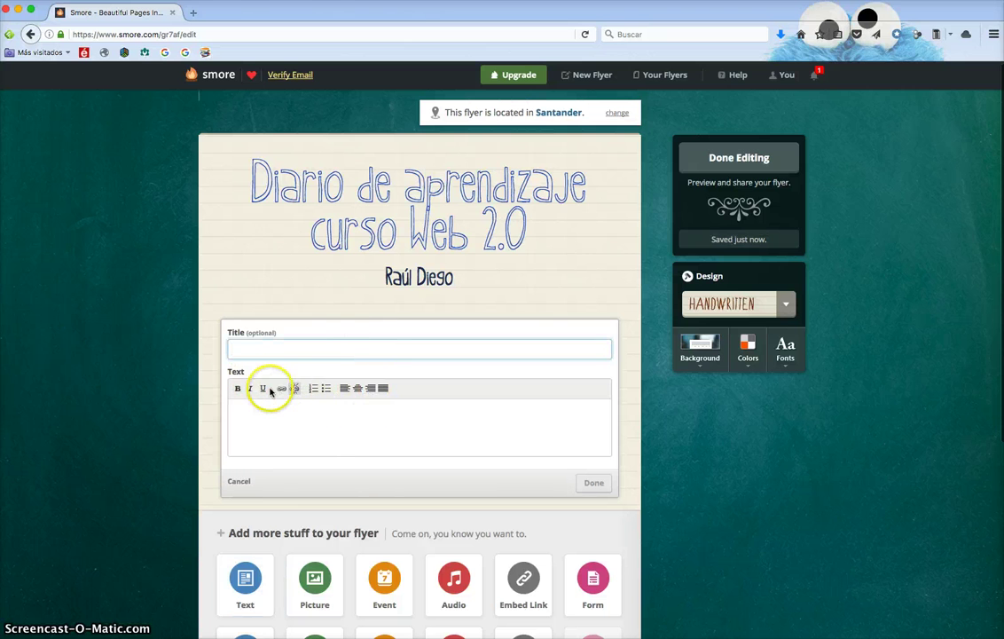
click(239, 481)
Add a picture block with the Big Photo layout below the flyer's header.
click(317, 397)
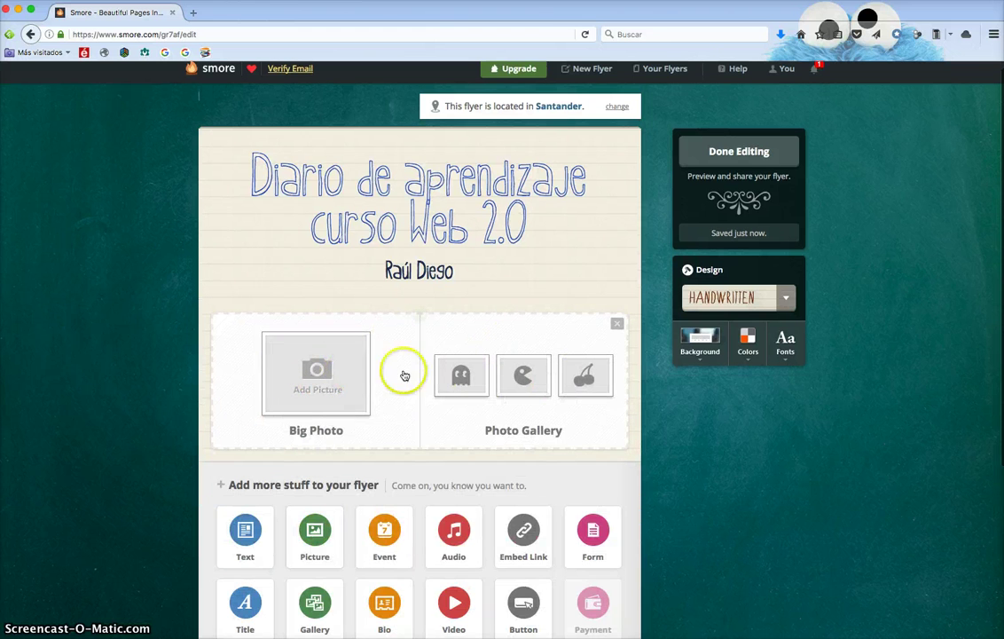
click(302, 362)
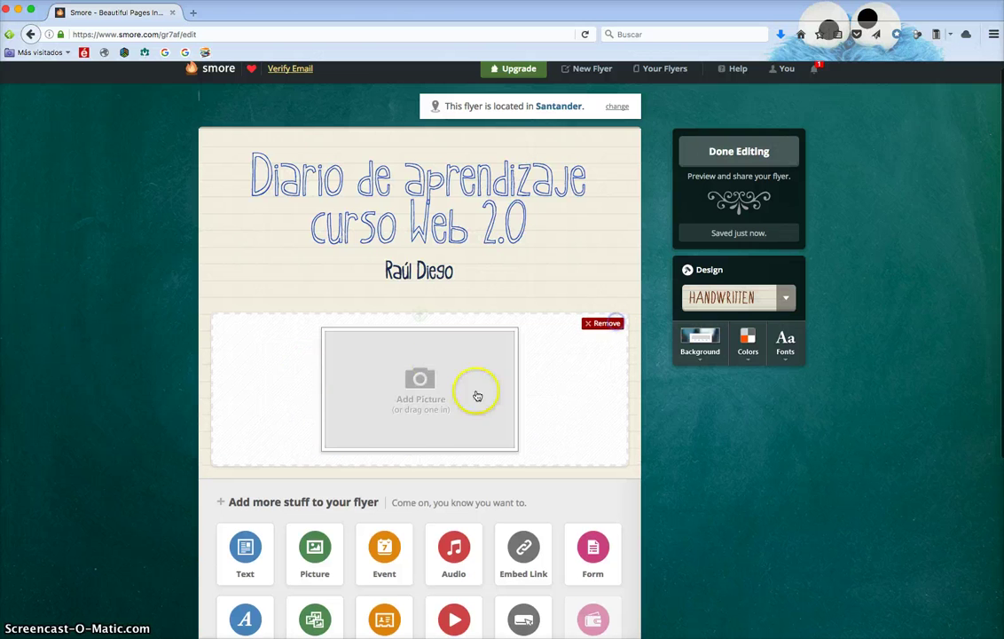
Remove the empty picture block below the header and add a three-picture gallery block in its place.
click(612, 325)
click(314, 419)
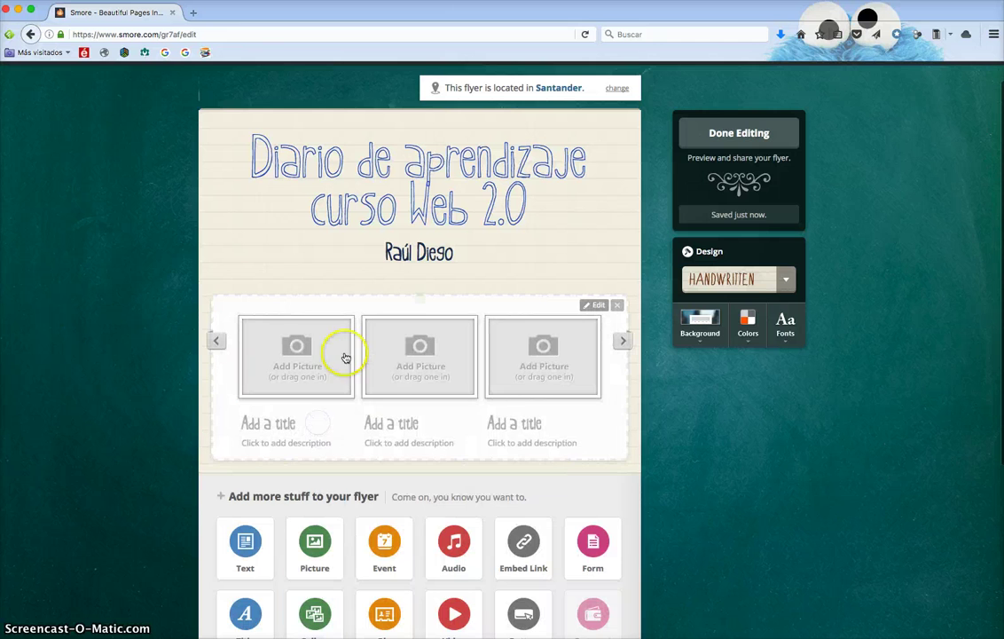
scroll(524, 404, down, 1)
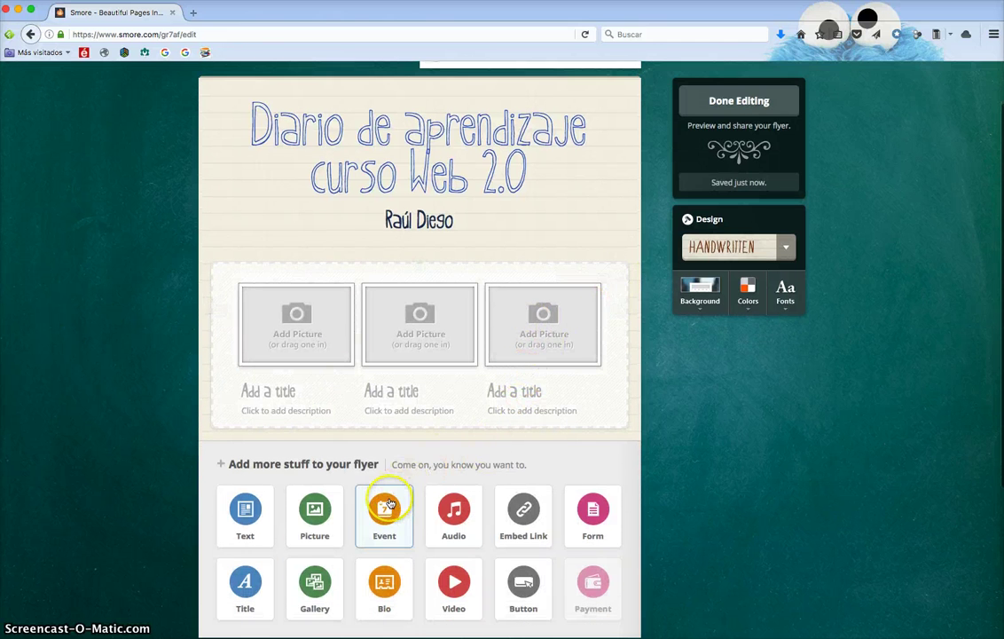
Examine the bio block's form and the URL prompts for embedding audio and video, without embedding anything.
click(384, 581)
scroll(419, 526, down, 10)
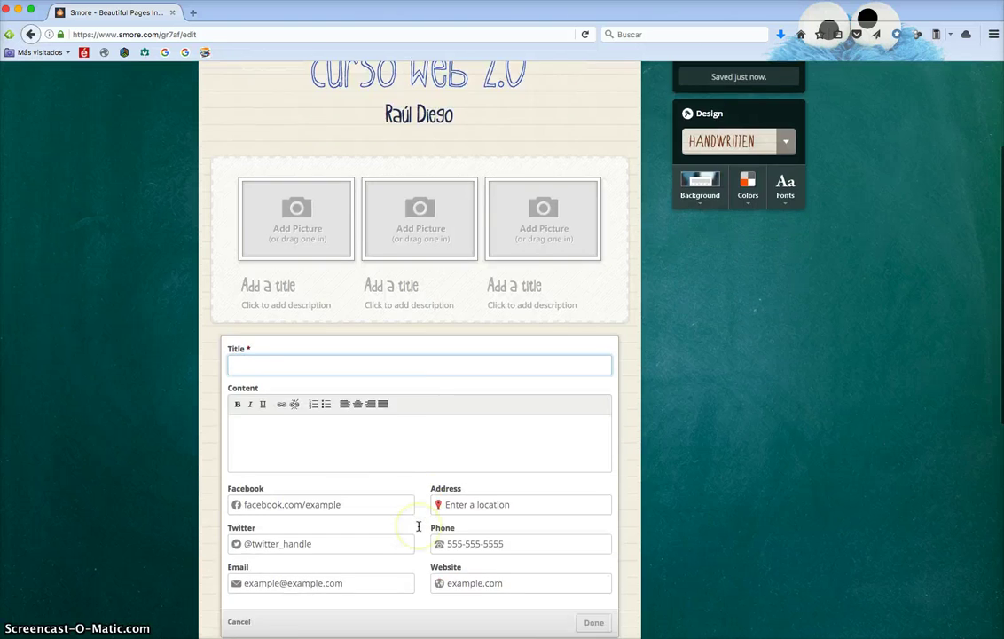
click(456, 454)
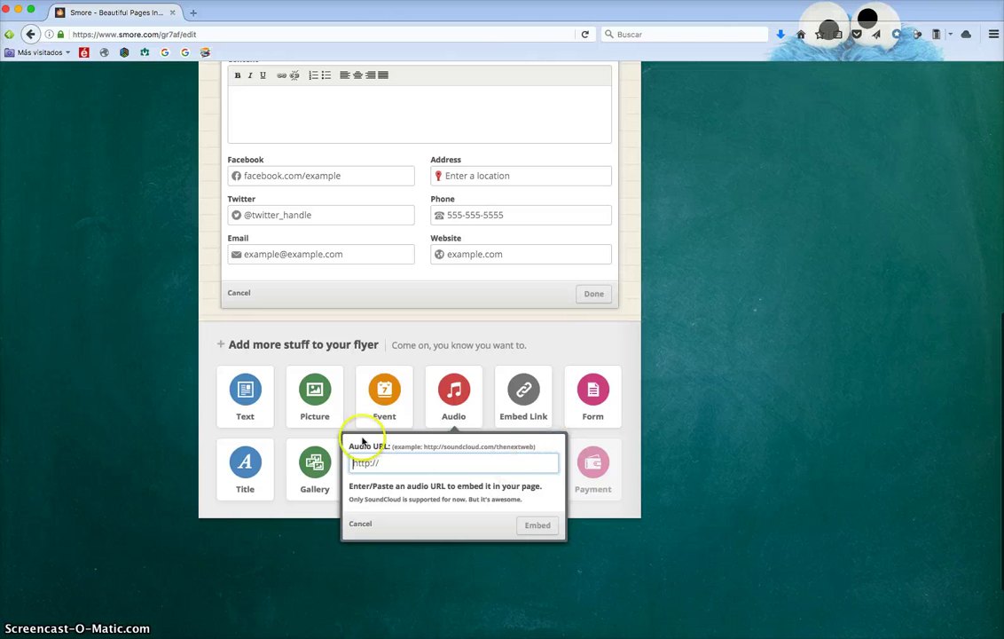
click(362, 525)
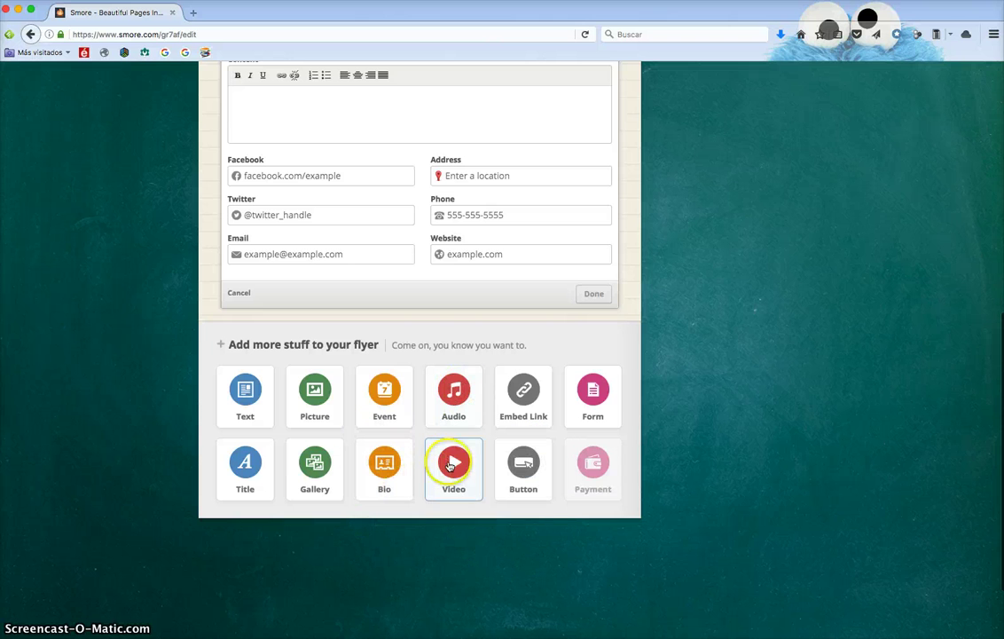
click(450, 465)
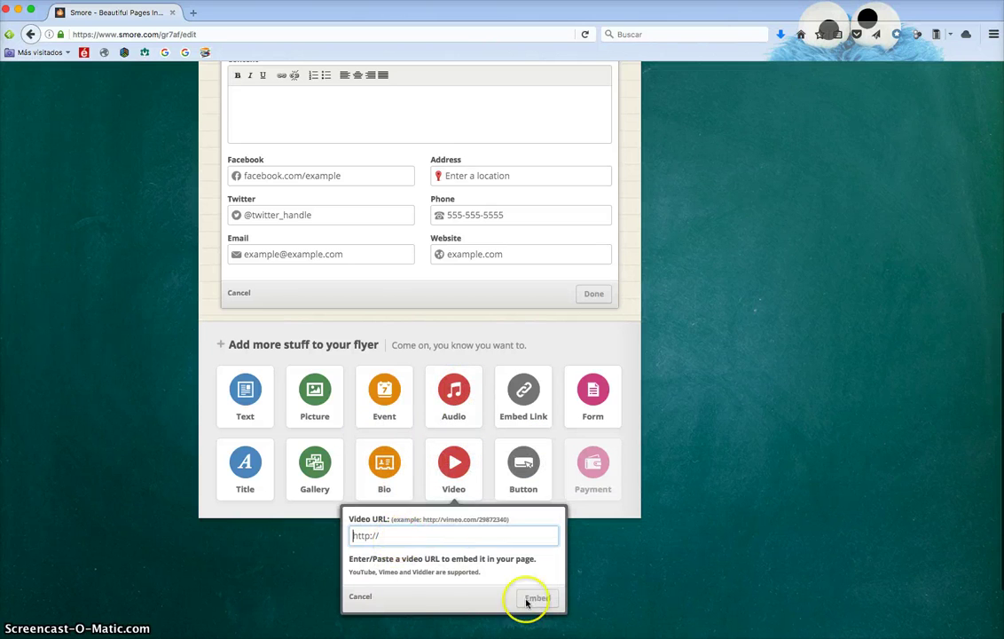
click(362, 596)
Examine the options for the embedded link, form and button blocks, and cancel each one without adding it.
click(524, 397)
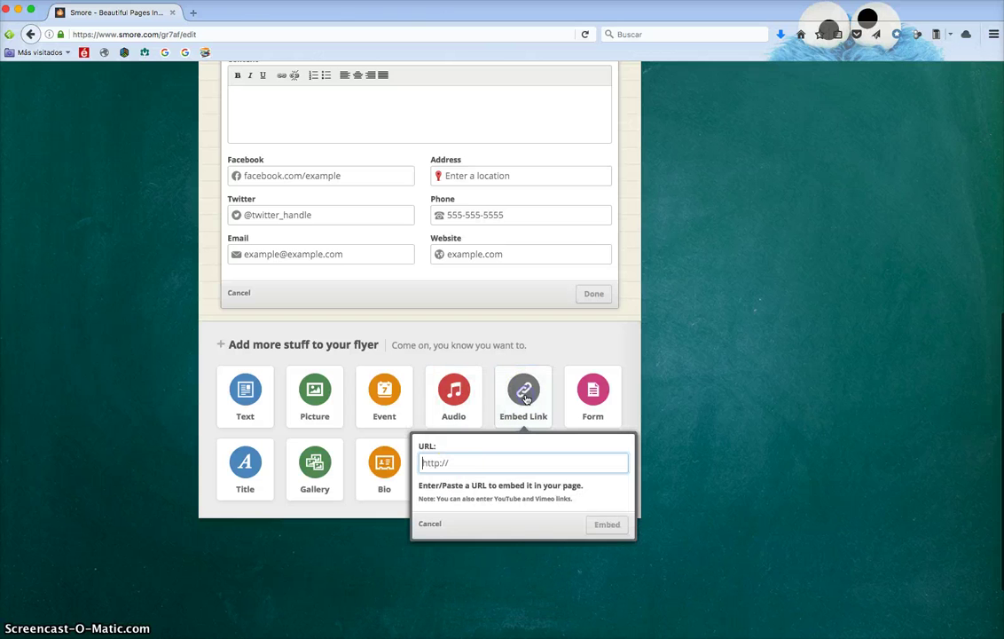
scroll(439, 463, down, 3)
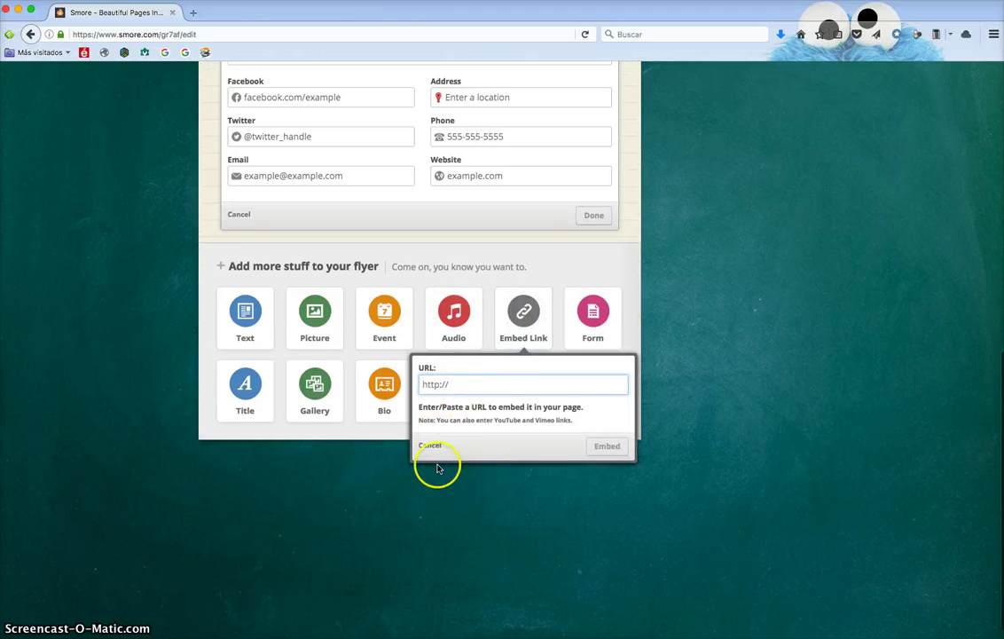
click(433, 415)
scroll(435, 424, up, 2)
scroll(435, 424, up, 1)
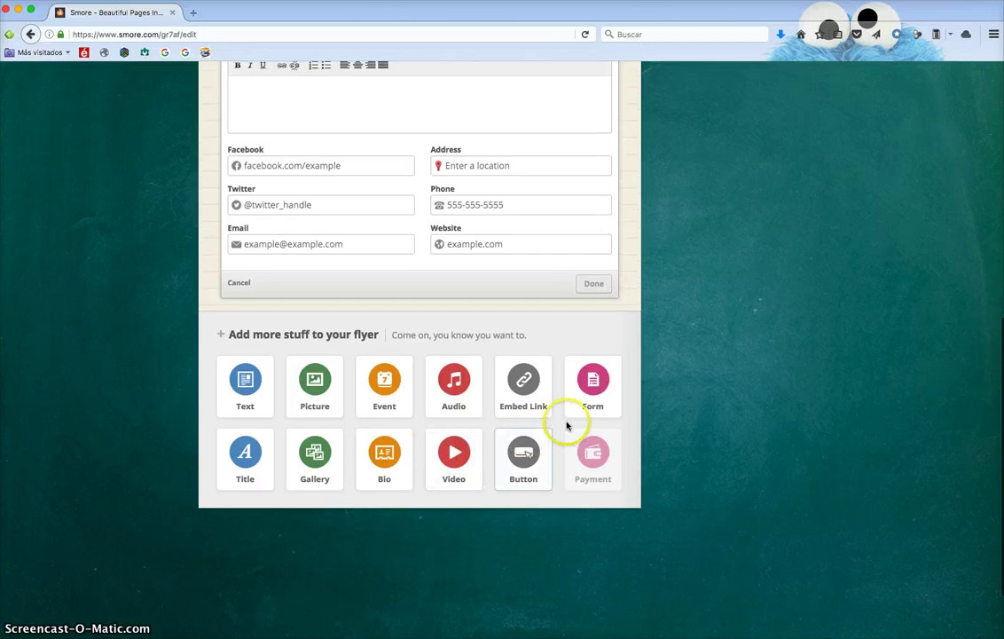
click(590, 386)
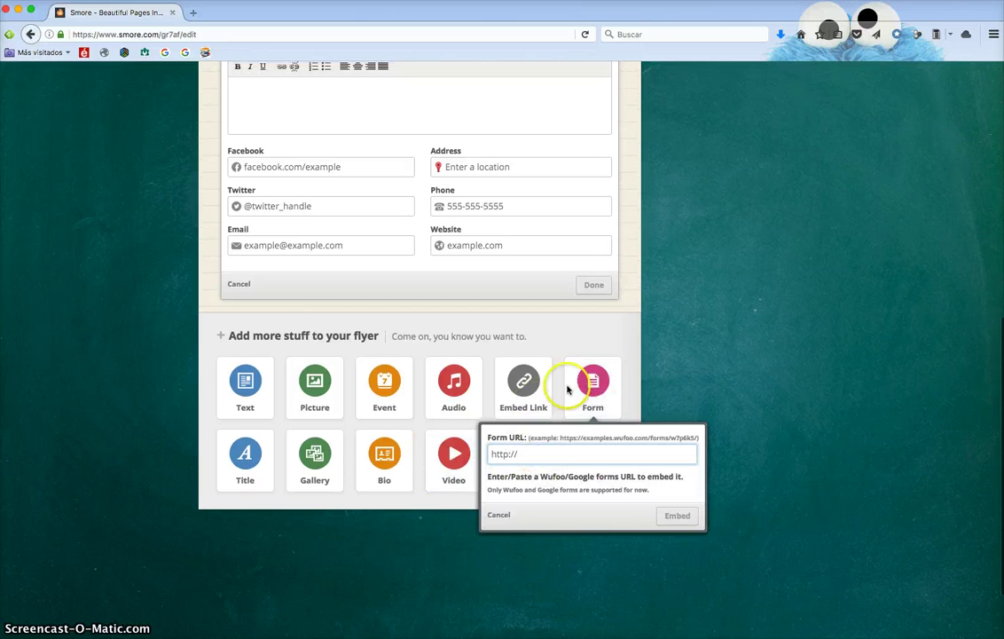
click(630, 354)
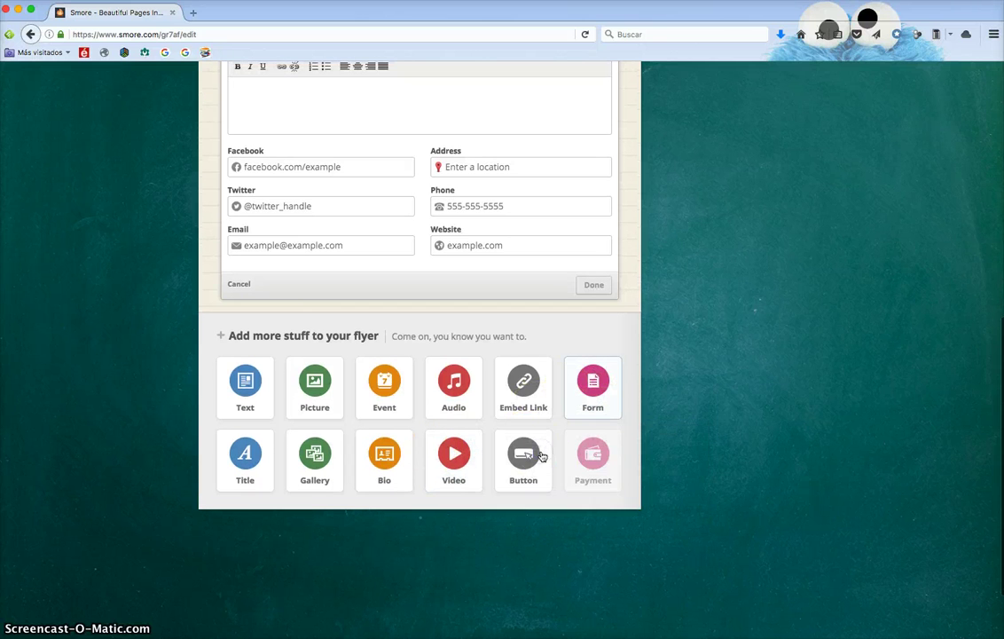
click(525, 455)
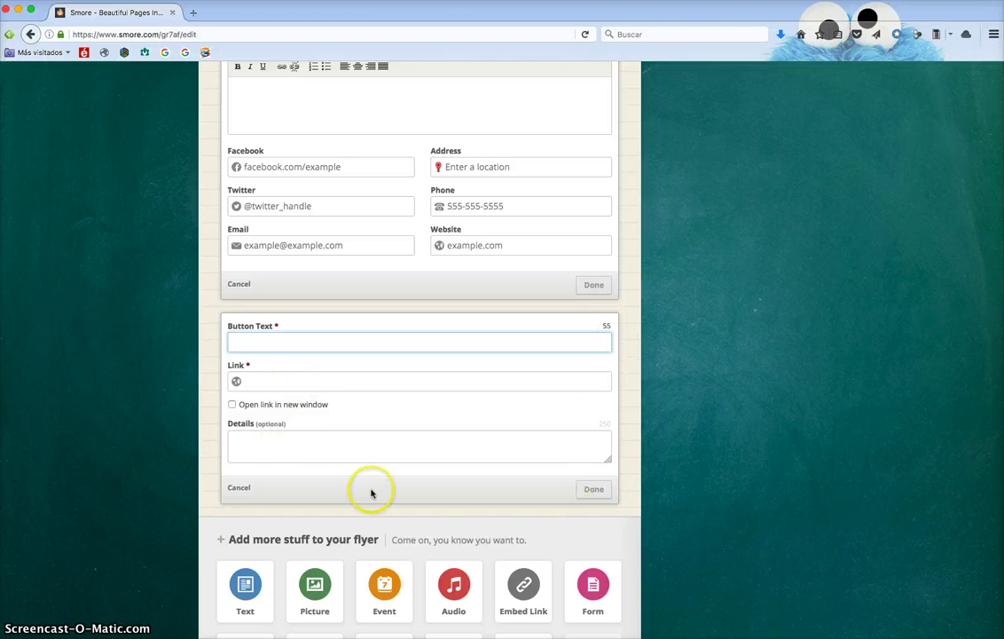
click(237, 488)
Discard the empty bio form and remove the three-picture gallery block from the flyer.
scroll(549, 455, up, 5)
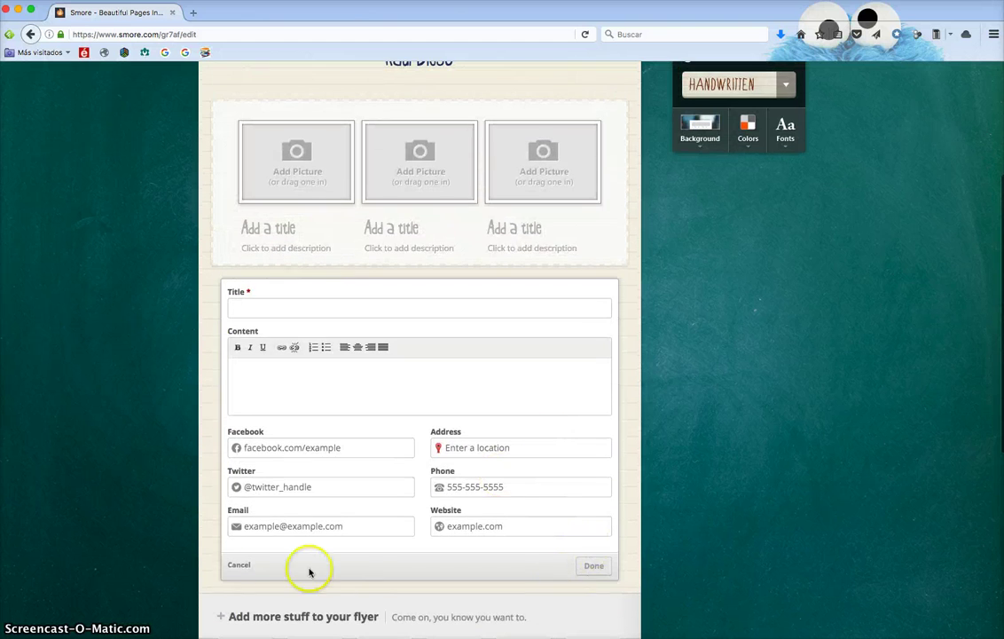
click(238, 564)
scroll(337, 494, up, 3)
scroll(339, 496, up, 2)
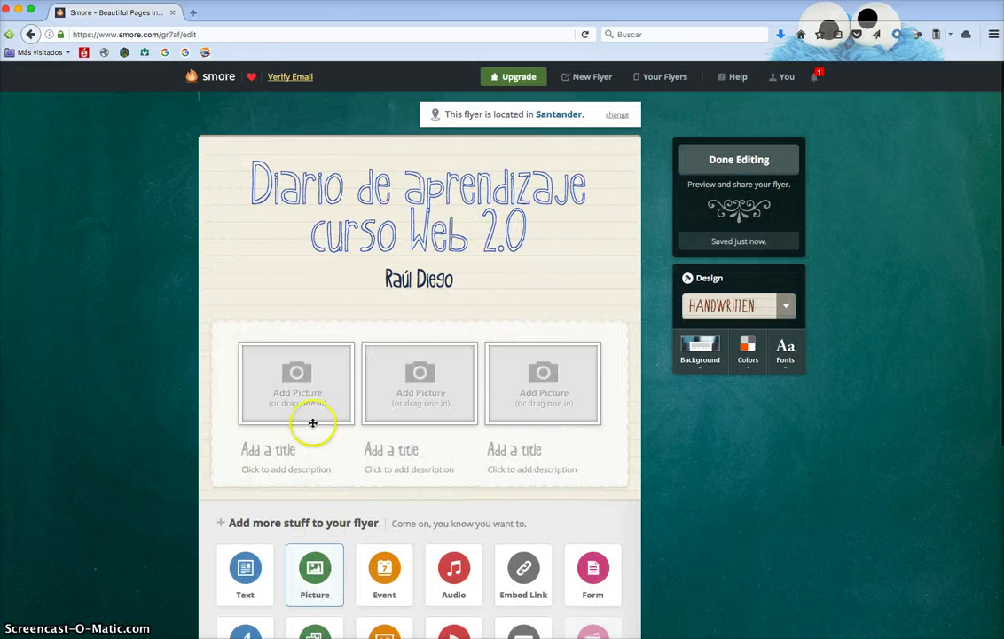
mouse_move(420, 410)
click(620, 333)
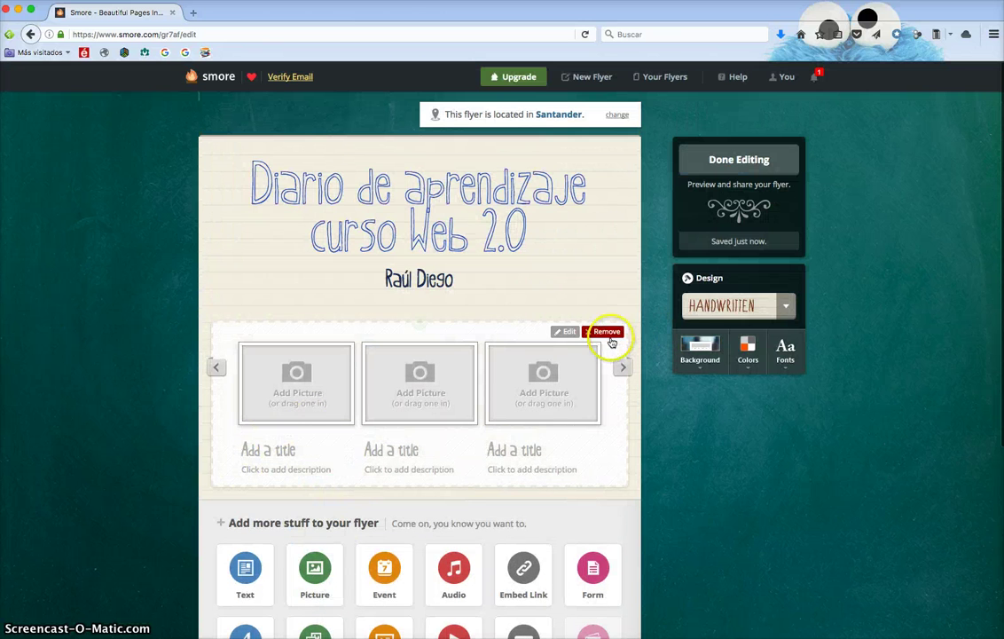
click(597, 332)
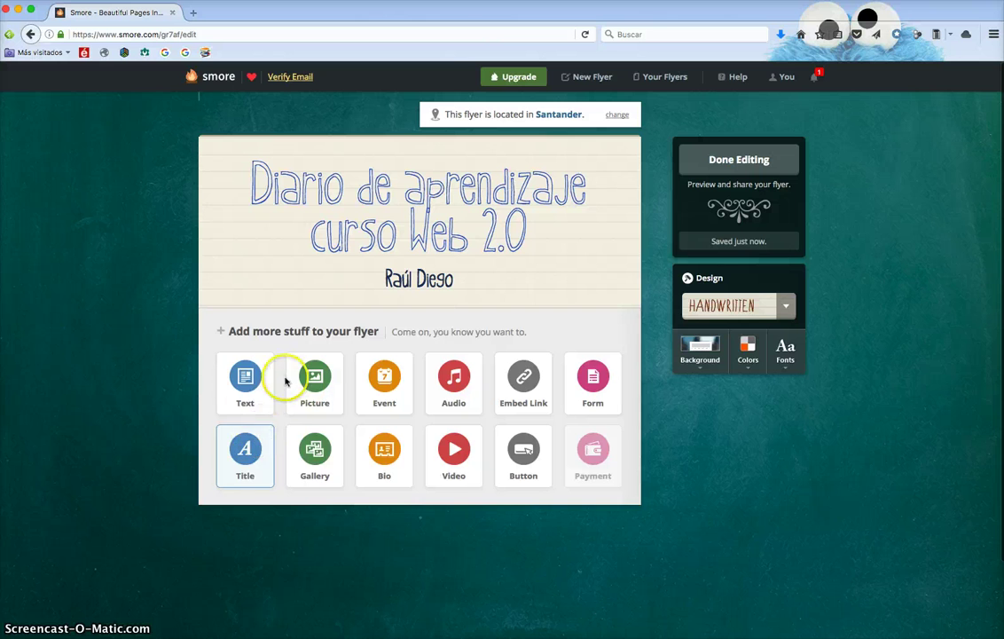
Add a single-picture block below the header and upload the web2.0NivelII image from the Desktop into it.
click(314, 375)
click(327, 385)
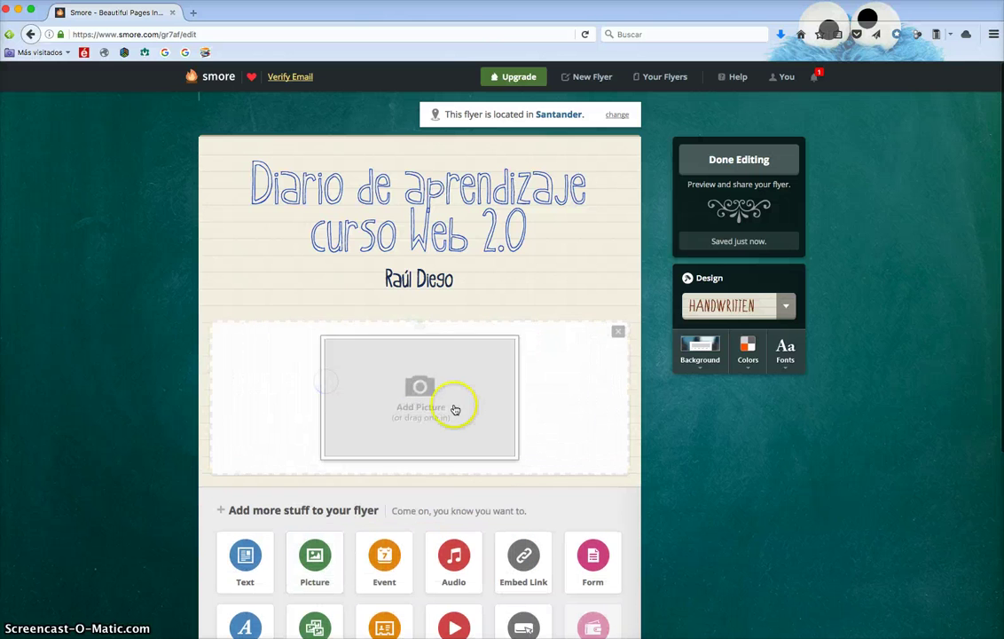
click(454, 408)
click(563, 122)
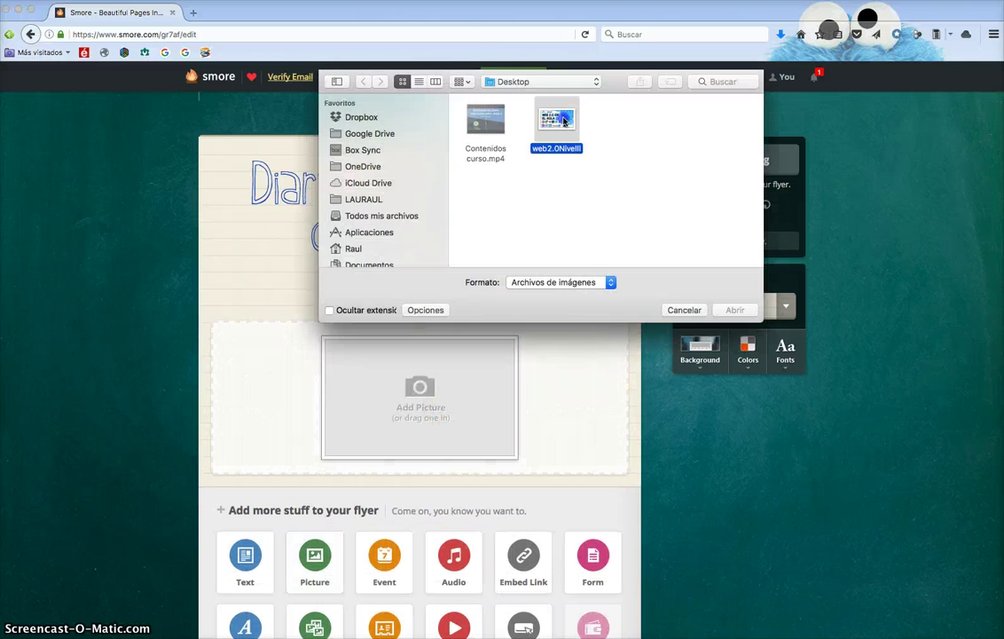
double_click(563, 121)
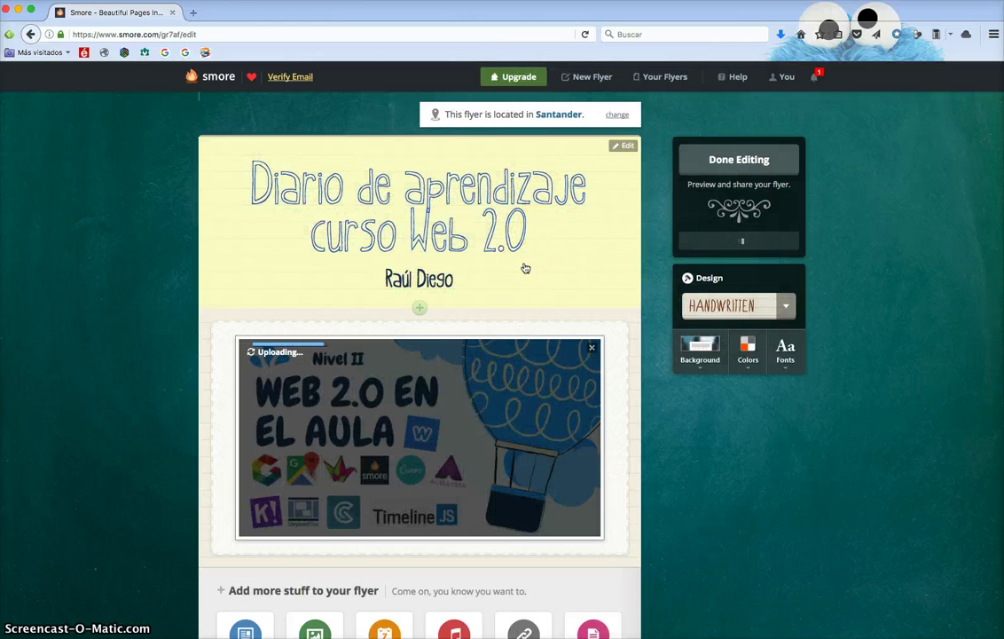
Add a title block reading "Reflexiones" below the picture, without a link.
scroll(526, 266, down, 5)
click(247, 486)
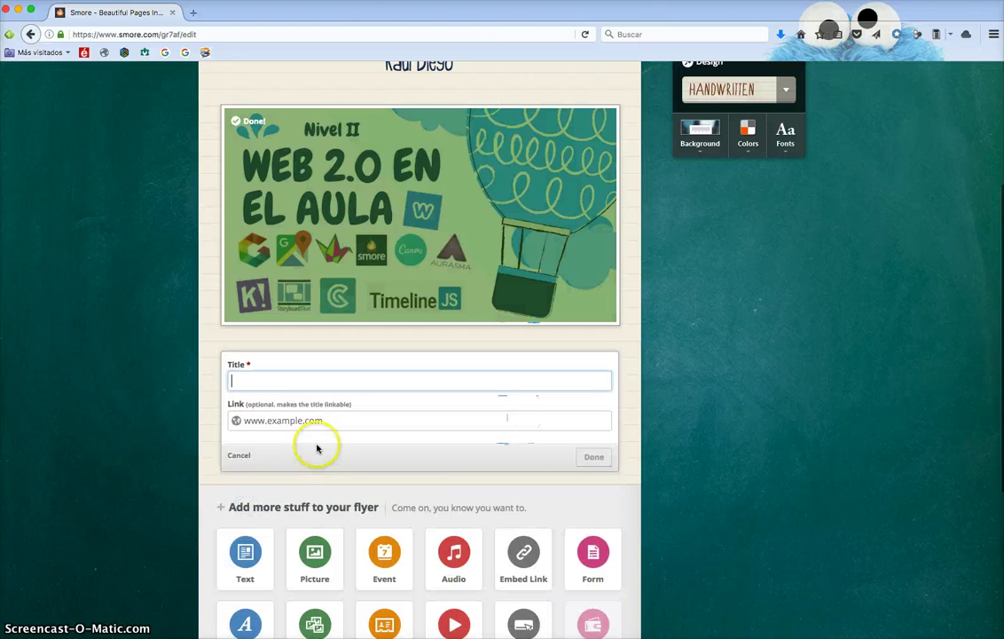
text(Reflexiones)
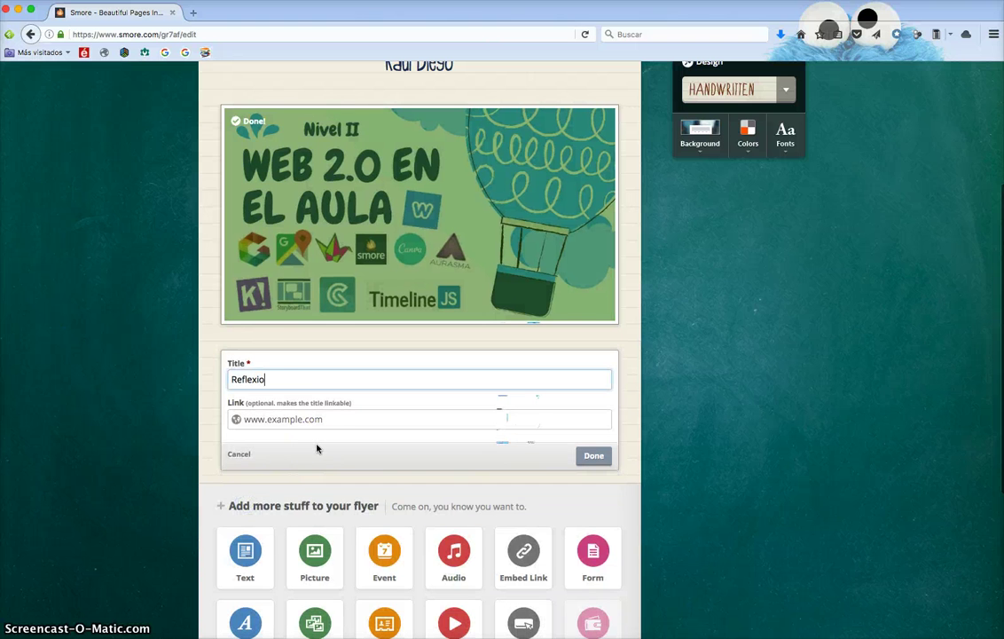
click(596, 457)
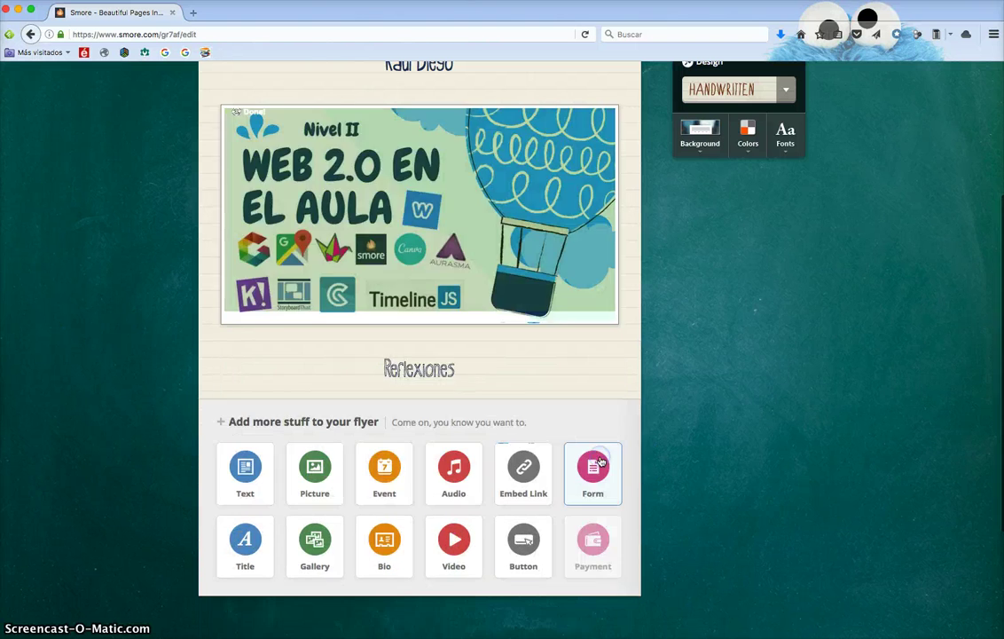
Move the "Reflexiones" title block above the picture, directly below the flyer's header.
scroll(484, 481, up, 3)
drag(486, 479, 493, 251)
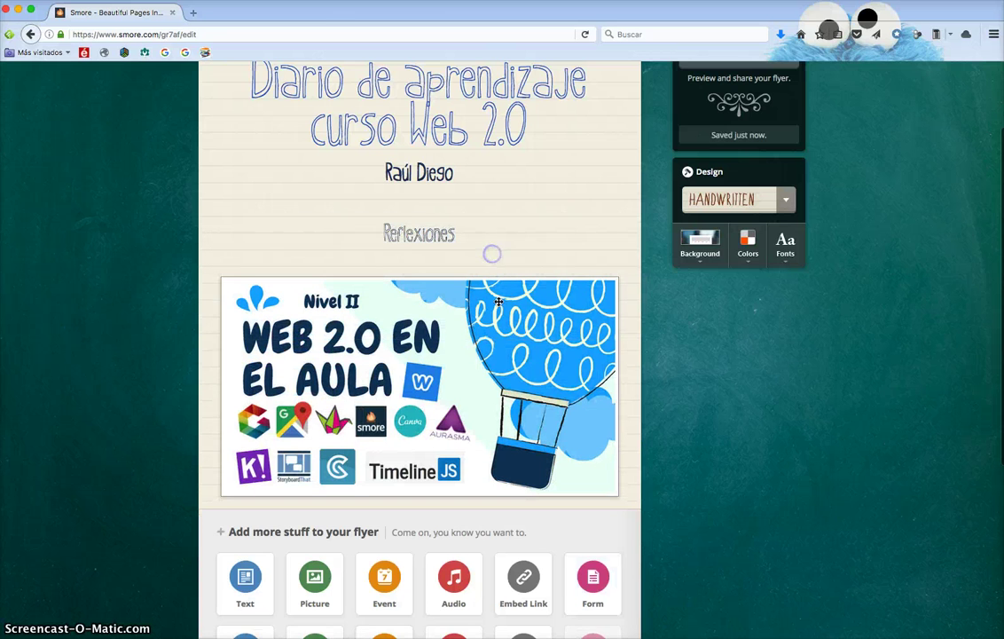
scroll(493, 293, down, 2)
scroll(493, 325, up, 3)
scroll(492, 326, up, 2)
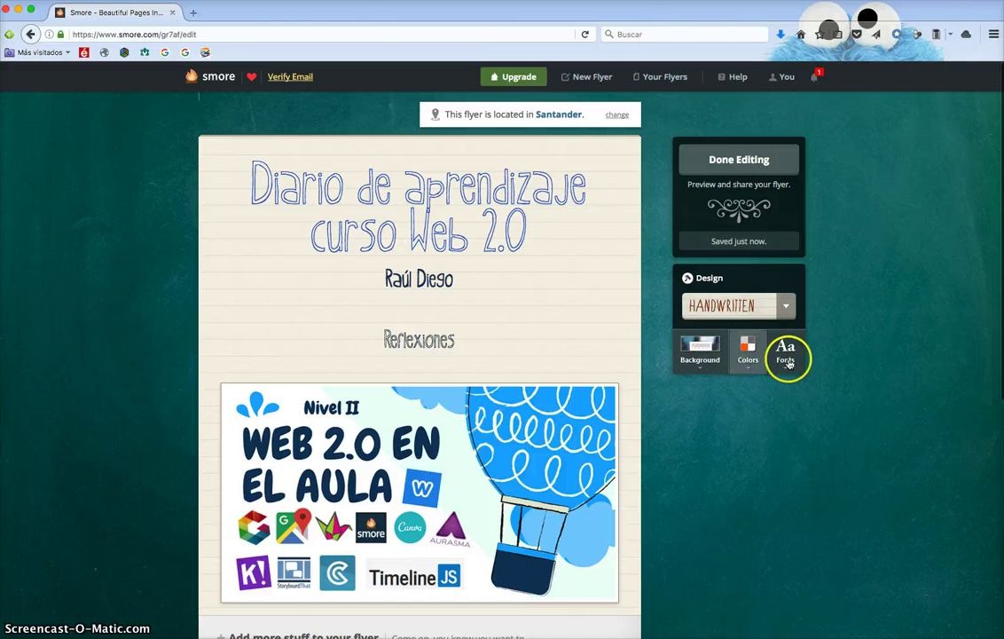
Finish editing to publish the flyer, preview its public page in a separate tab and close the preview.
click(757, 163)
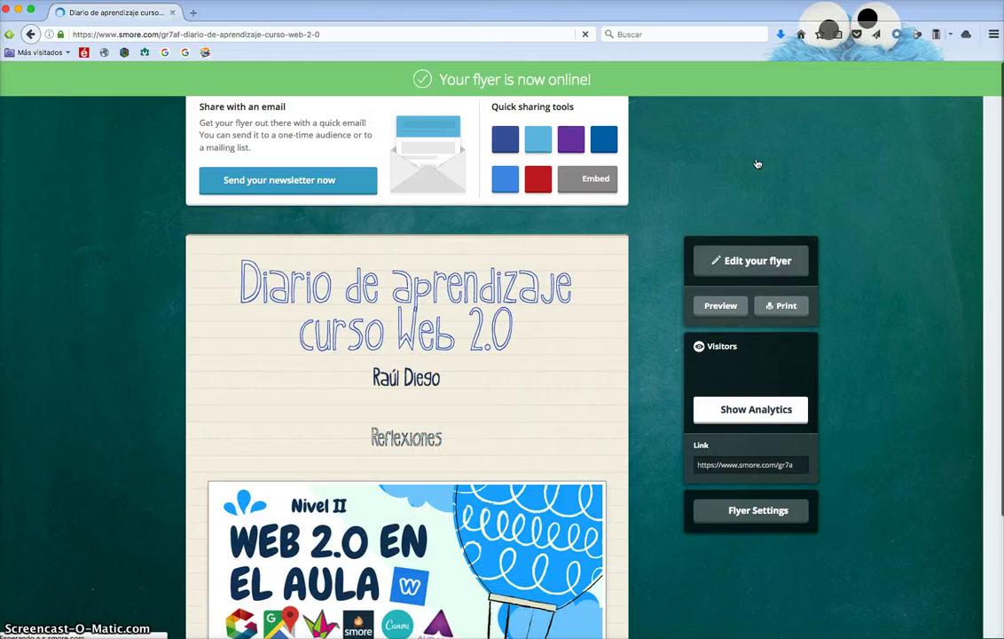
click(757, 164)
click(724, 307)
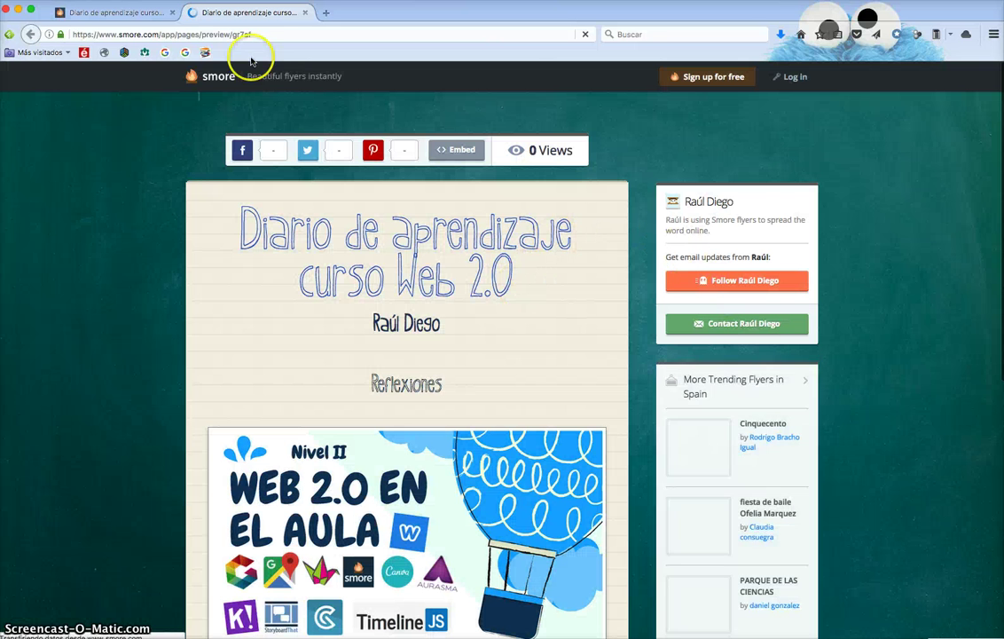
click(305, 13)
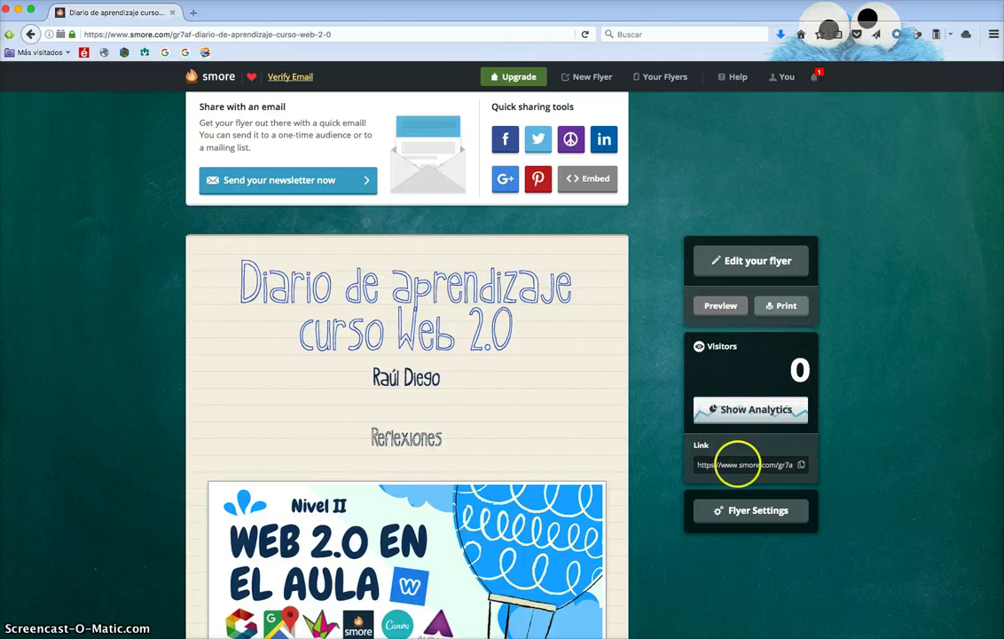
Select the published flyer's link and its iframe embed code, close the embed options and look over the flyer page.
triple_click(739, 464)
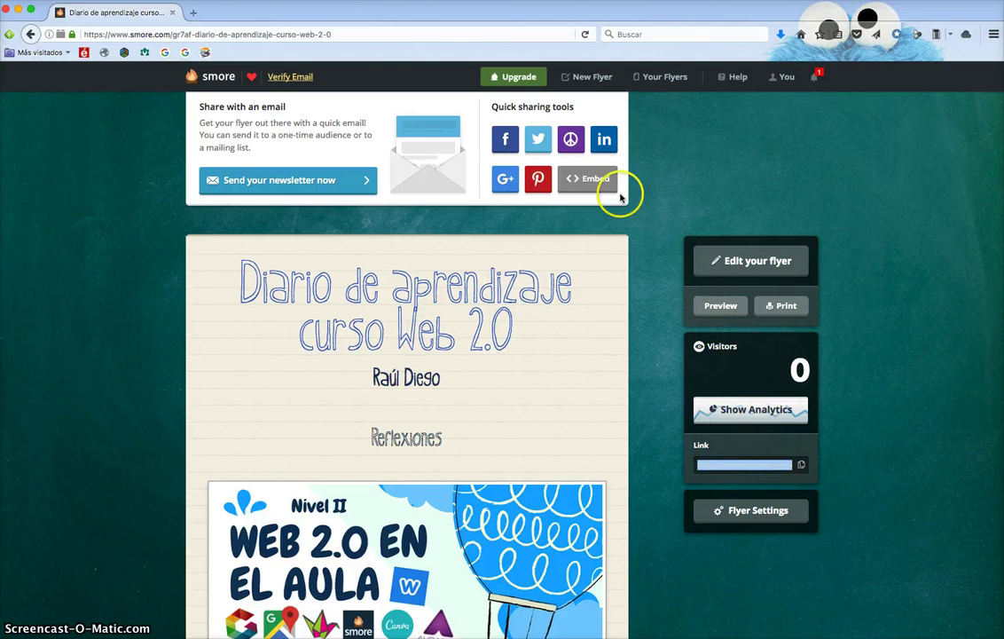
click(590, 178)
click(577, 263)
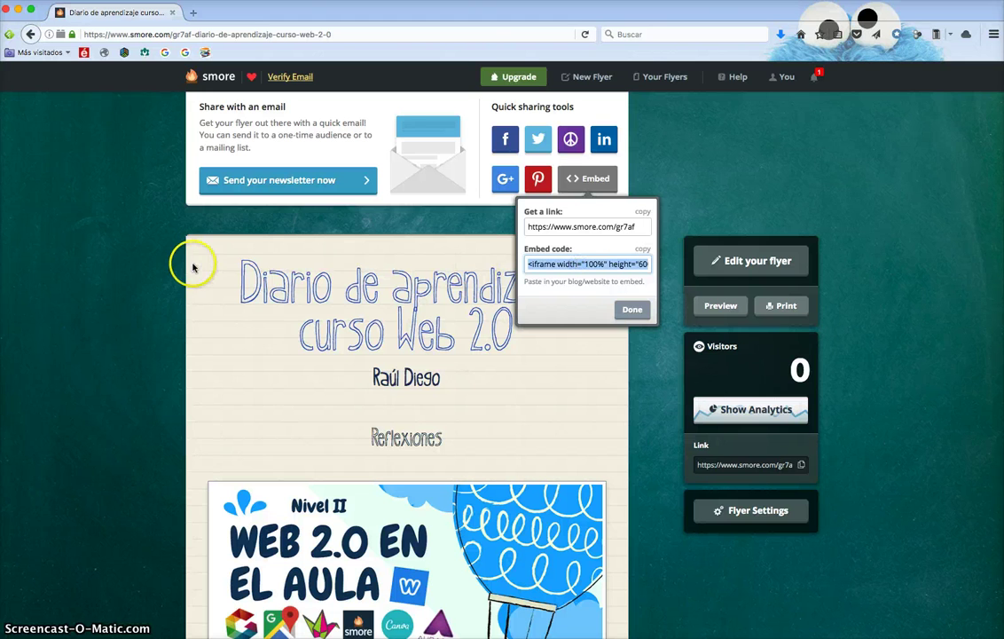
scroll(188, 249, down, 3)
click(379, 306)
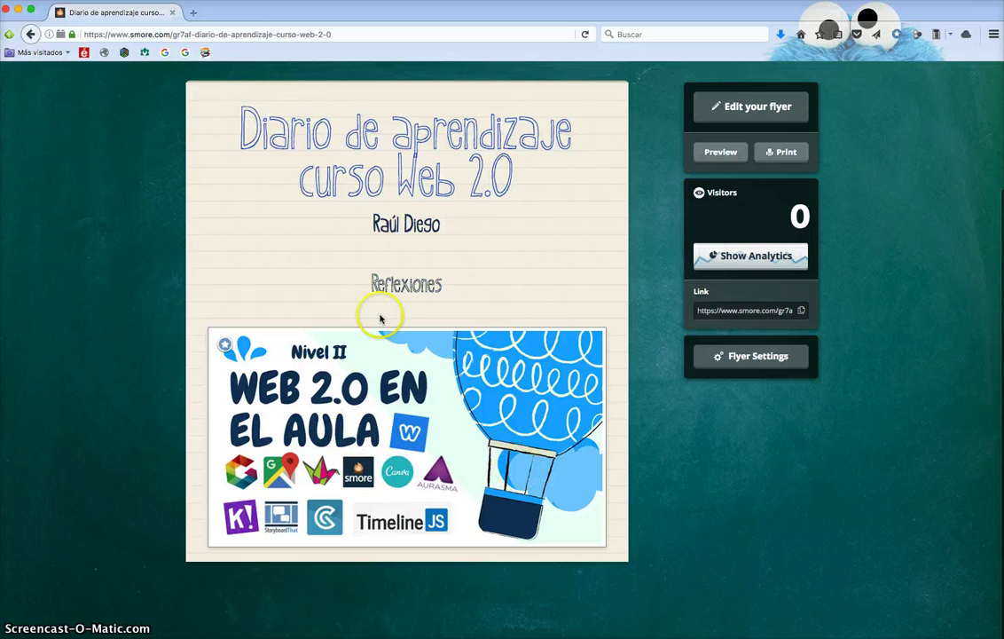
scroll(379, 315, up, 3)
scroll(380, 318, down, 2)
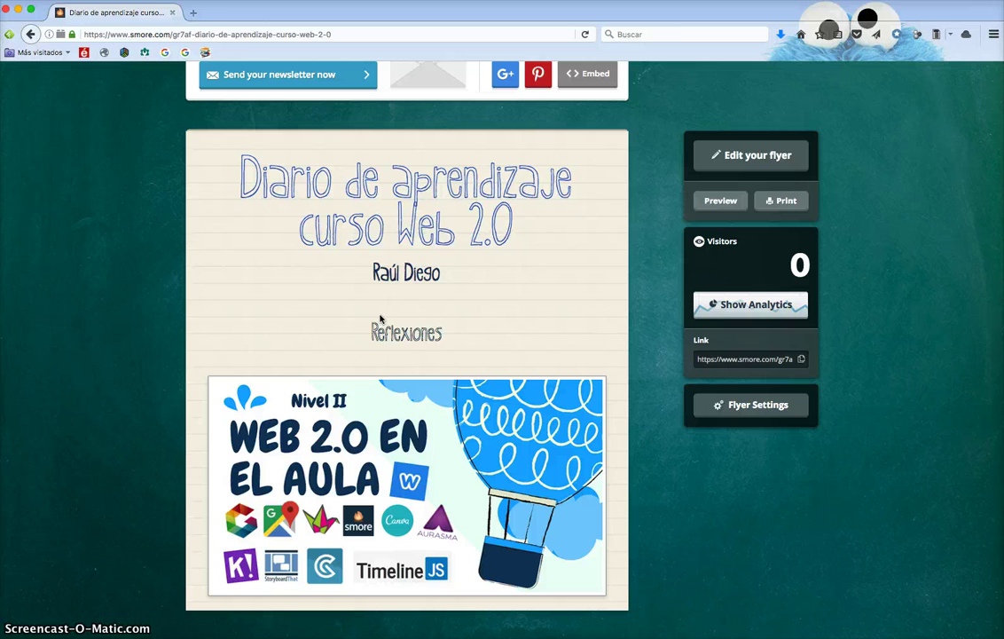
Search the web for "ckekthis" in a new browser tab and open the Social Posters — Checkthis site at checkthis.com.
click(197, 13)
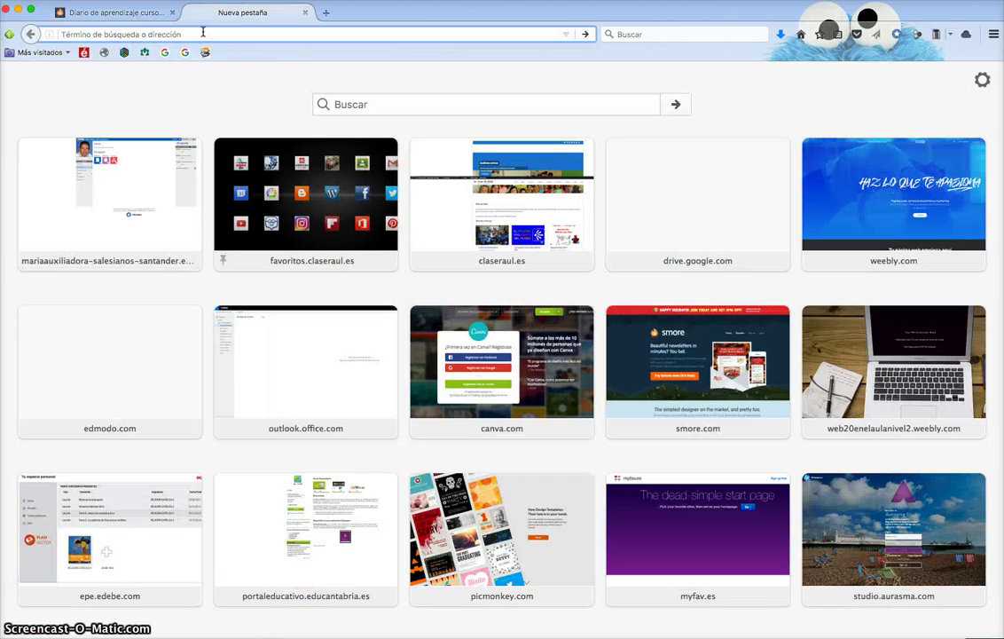
text(cd)
key(BackSpace)
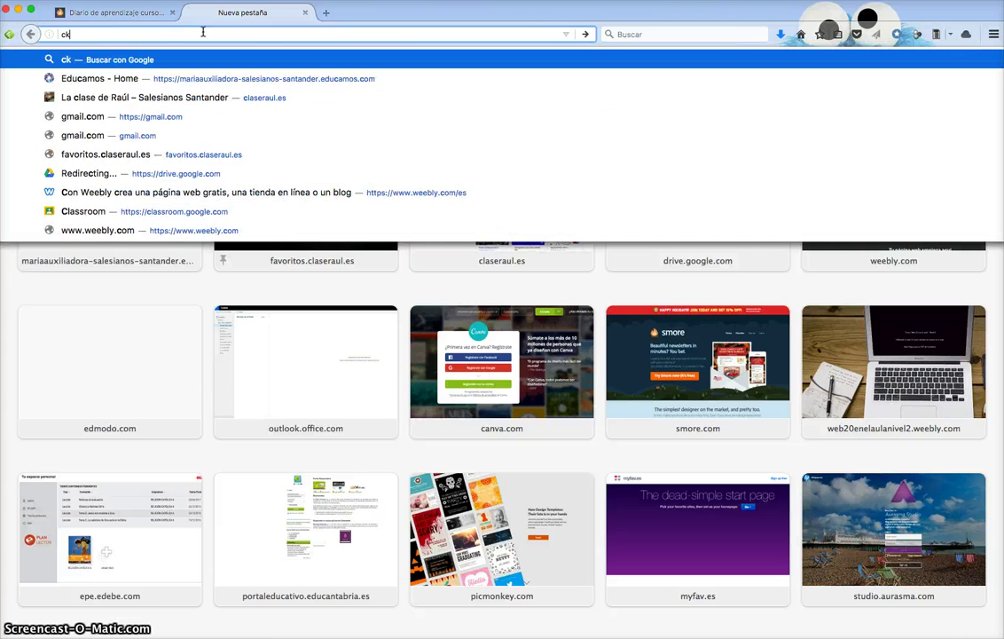
text(kect)
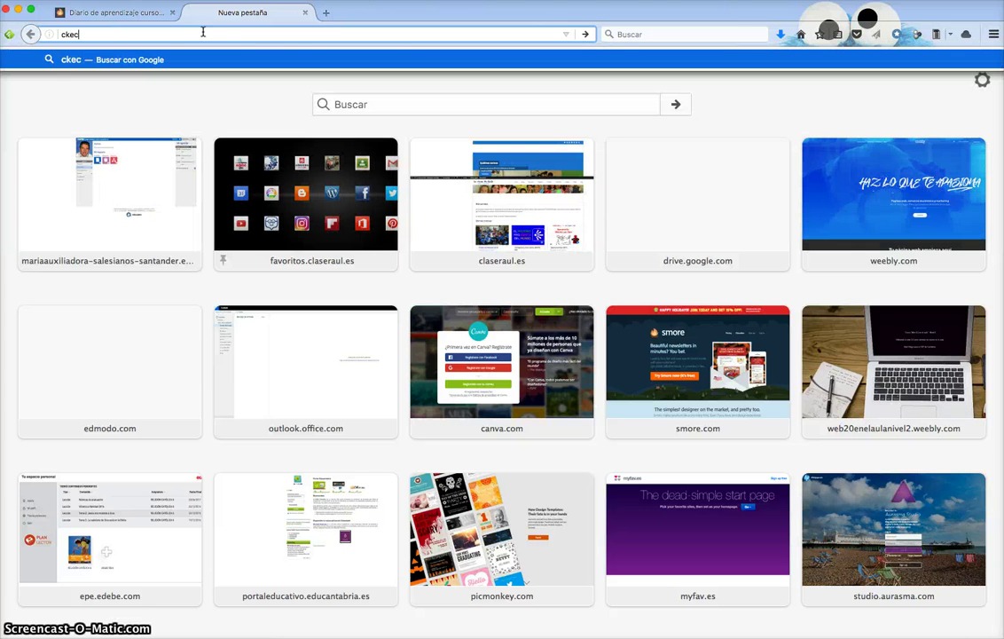
key(BackSpace)
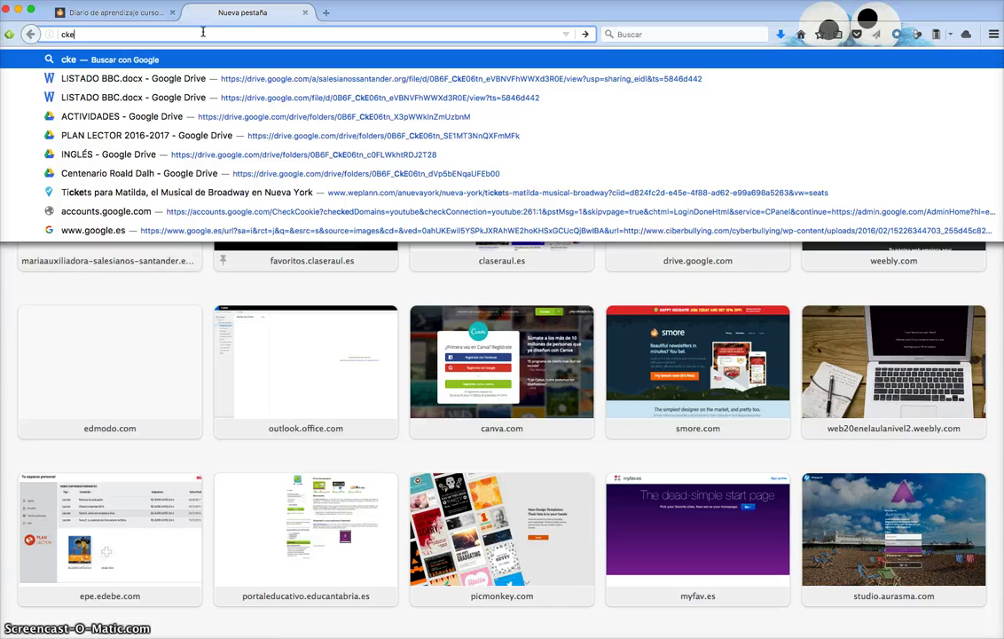
text(kthis)
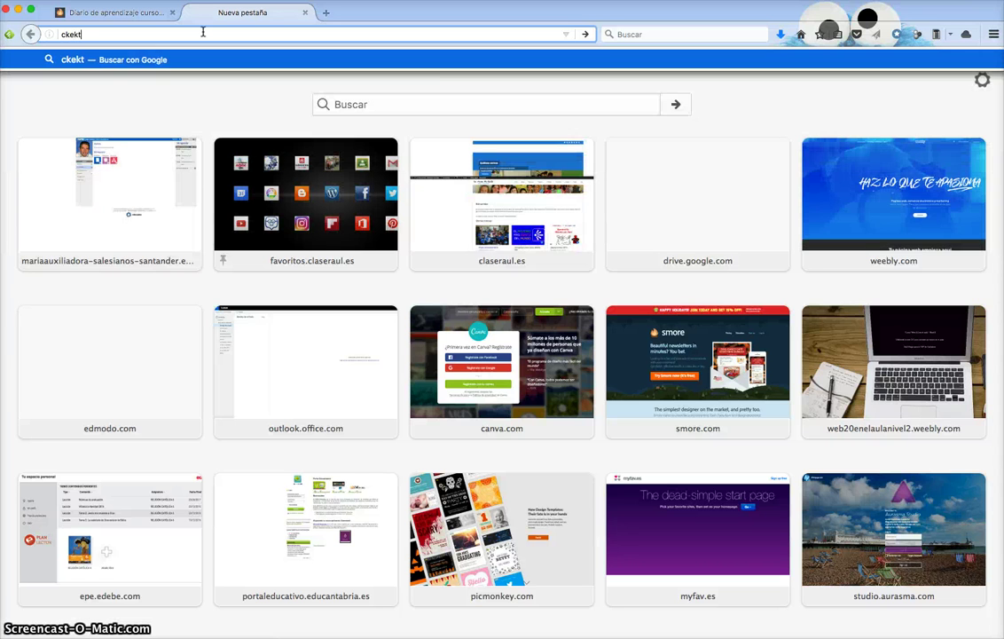
key(Return)
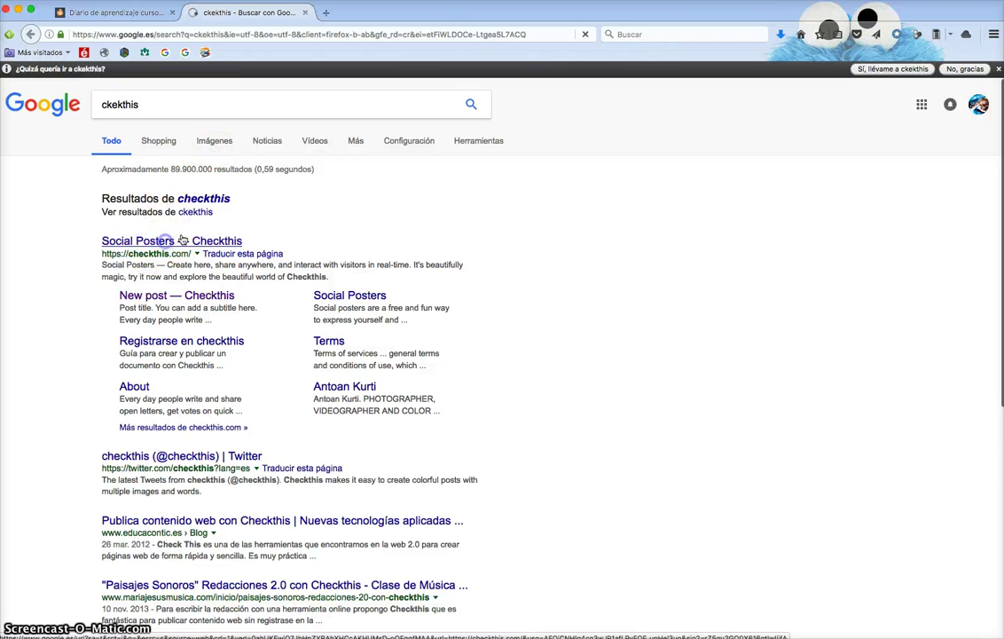
click(168, 241)
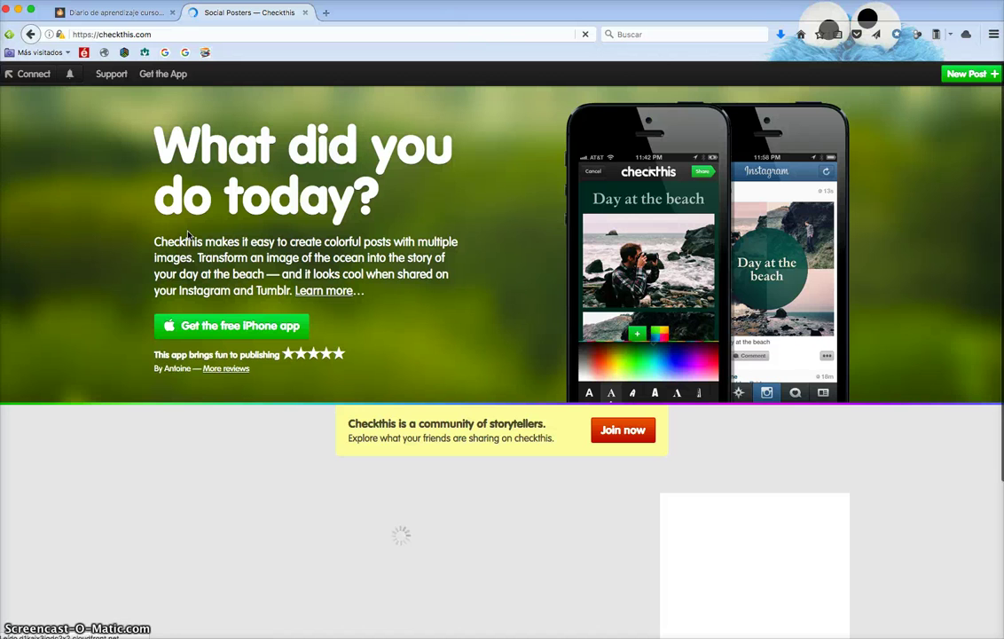
Start connecting to Checkthis with a Google account.
click(220, 217)
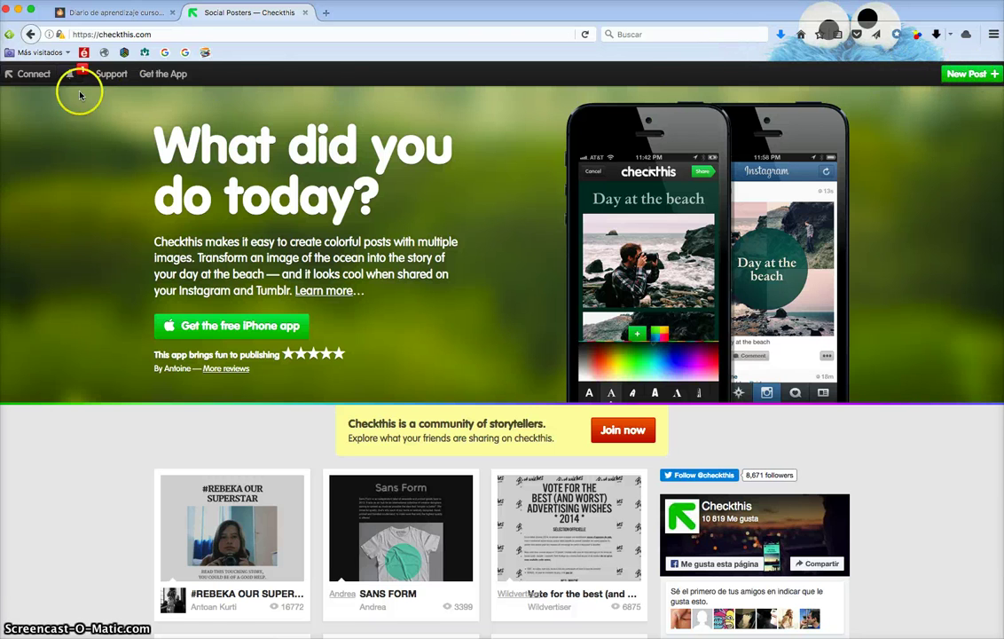
click(26, 75)
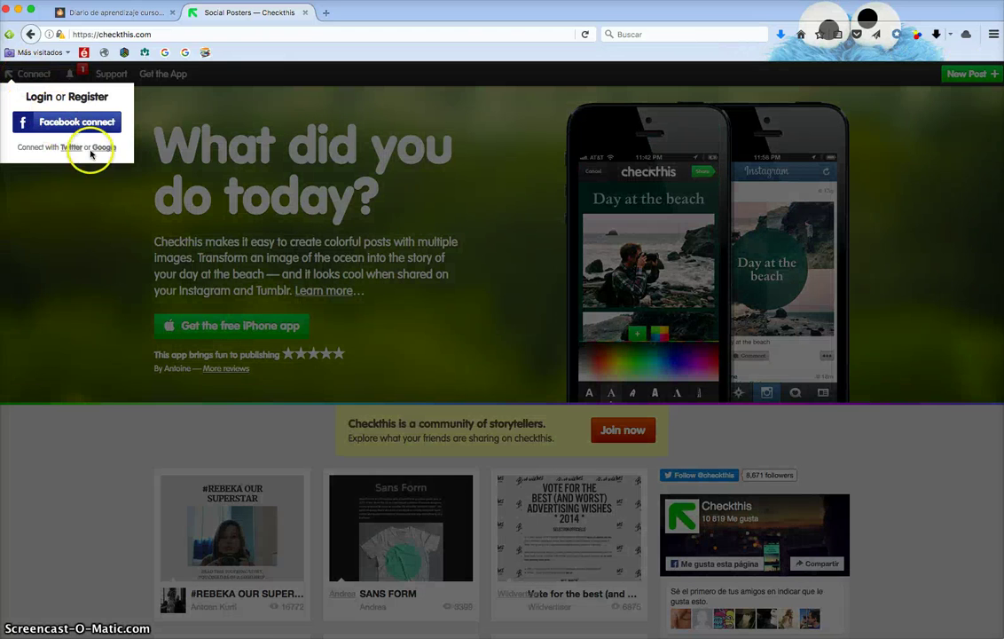
click(102, 148)
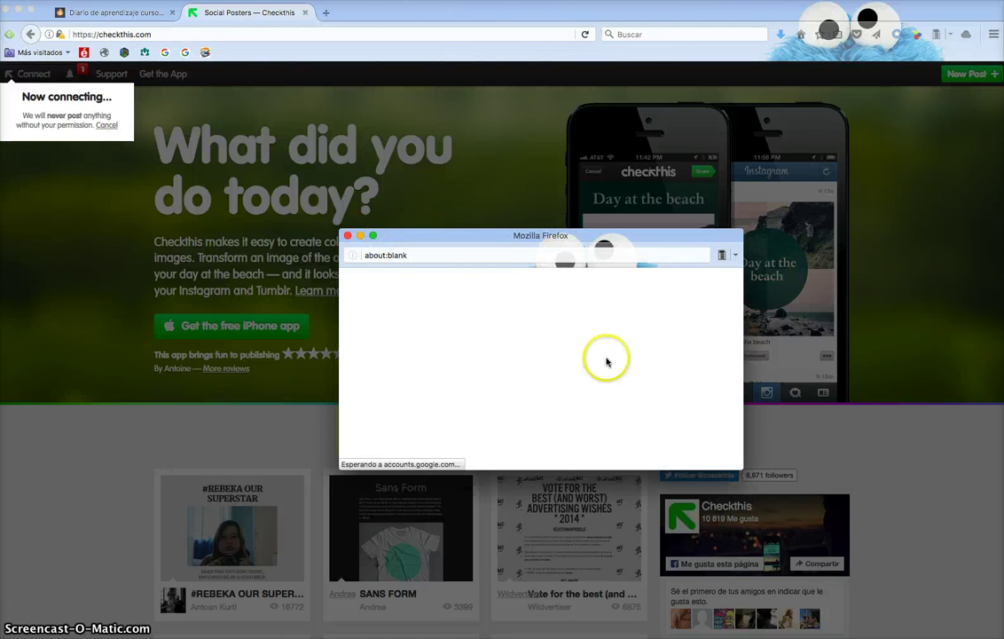